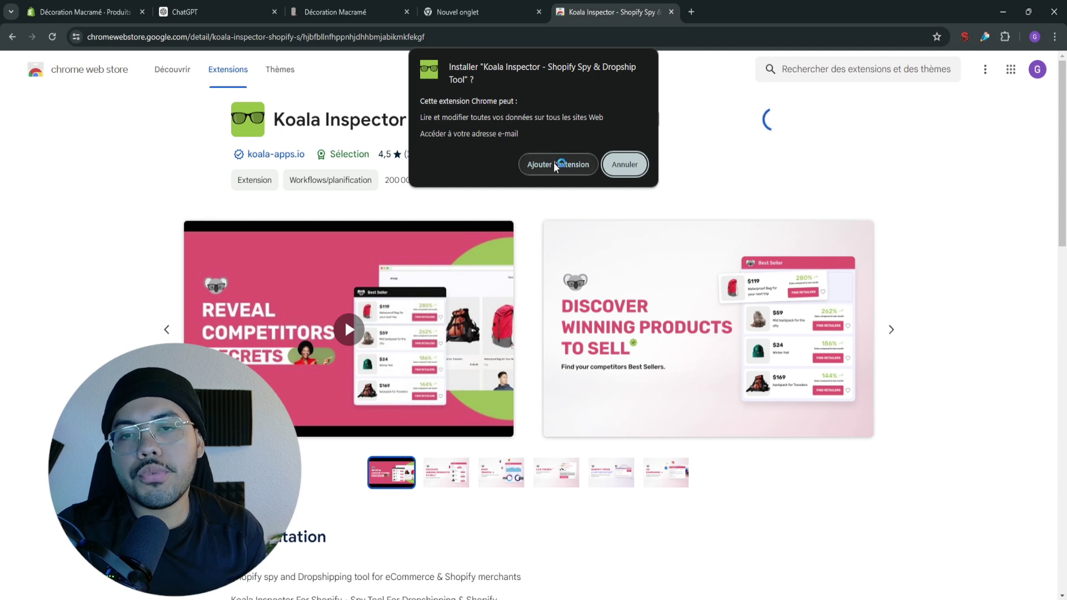
# Add the Koala Inspector extension to Chrome, close its welcome page and return to the Décoration Macramé store.
pyautogui.click(558, 162)
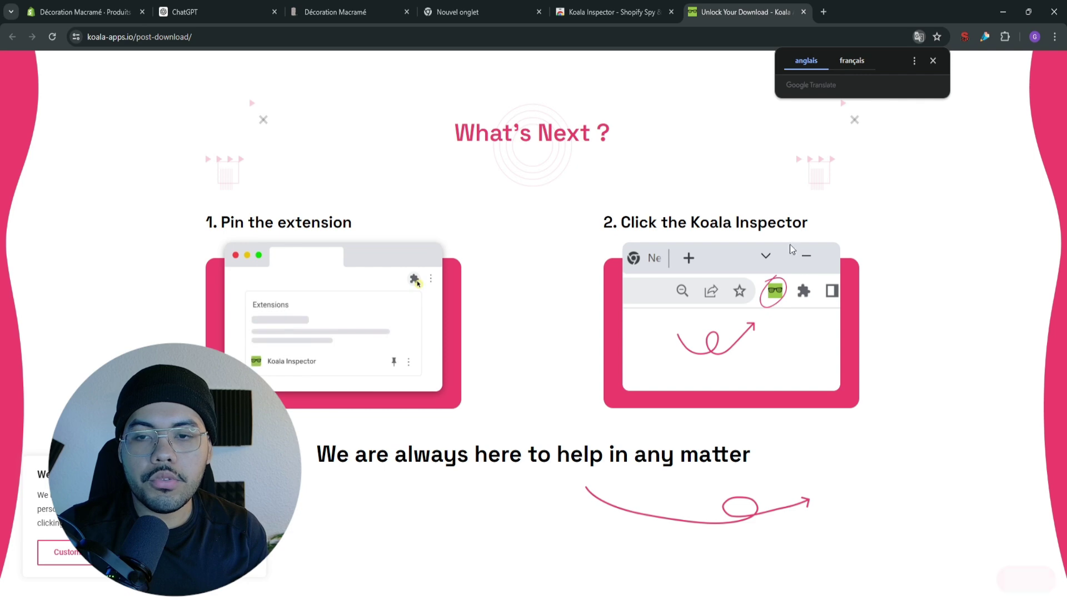
pyautogui.click(804, 13)
pyautogui.click(364, 8)
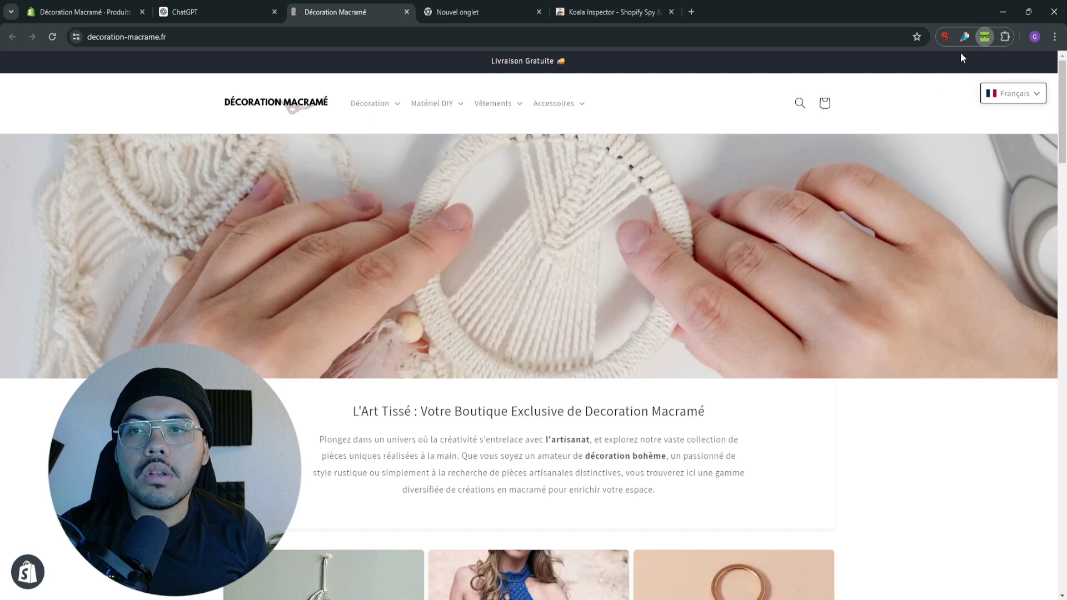
# Complete the Koala Inspector onboarding by accepting the terms and opting out of the newsletter, and return to the Décoration Macramé store.
pyautogui.click(984, 37)
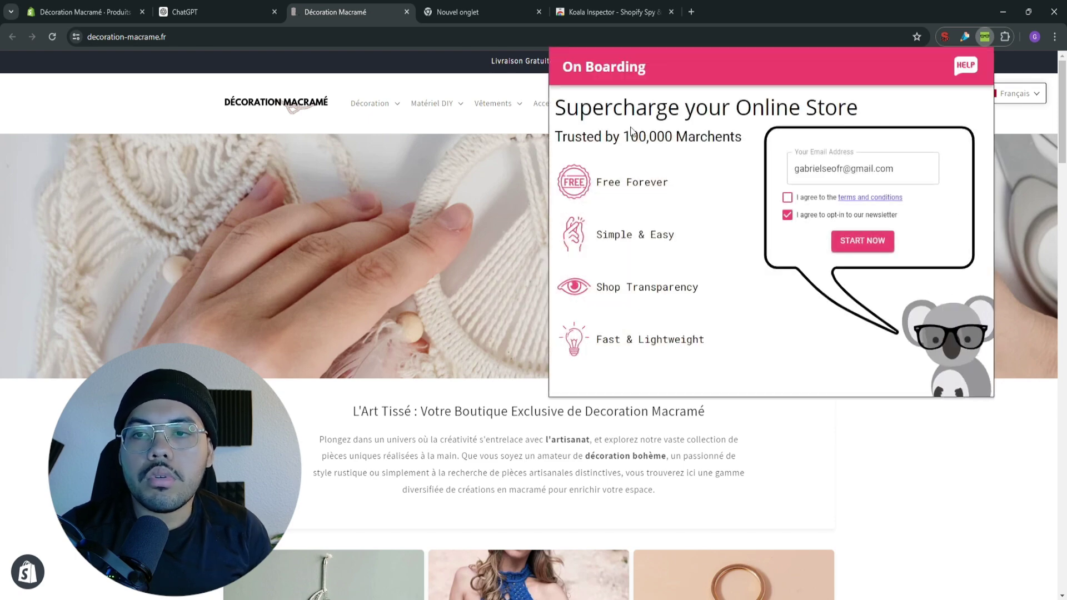
pyautogui.click(787, 197)
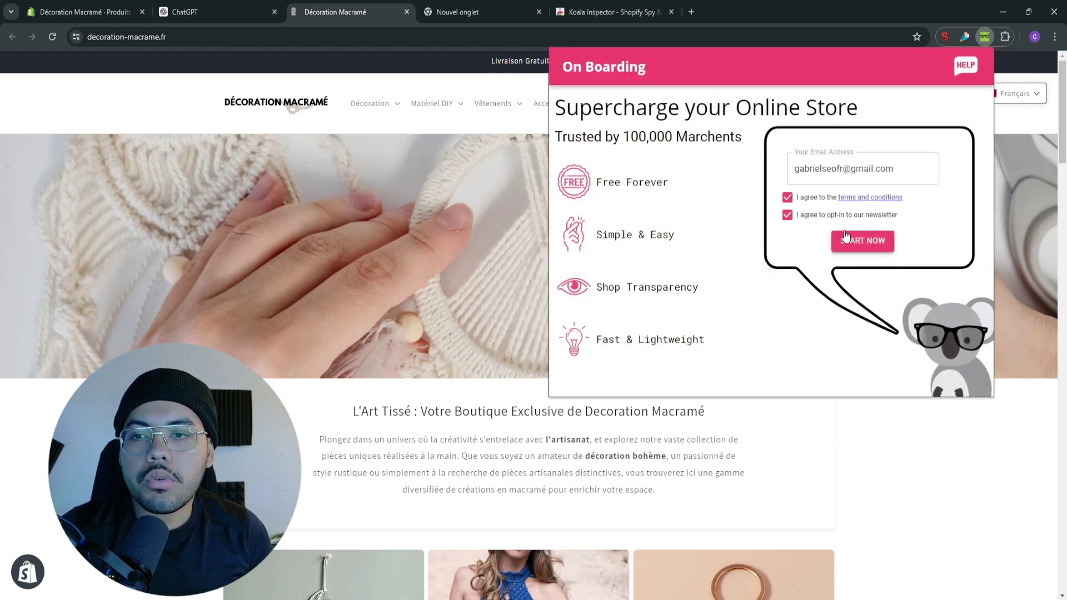
pyautogui.click(788, 214)
pyautogui.click(856, 240)
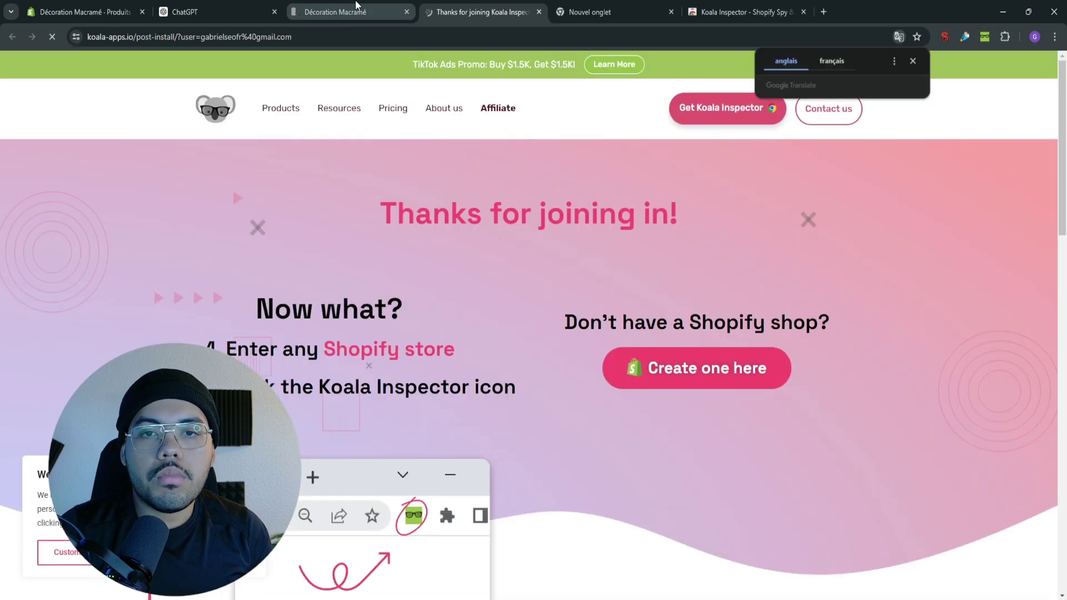
pyautogui.click(355, 8)
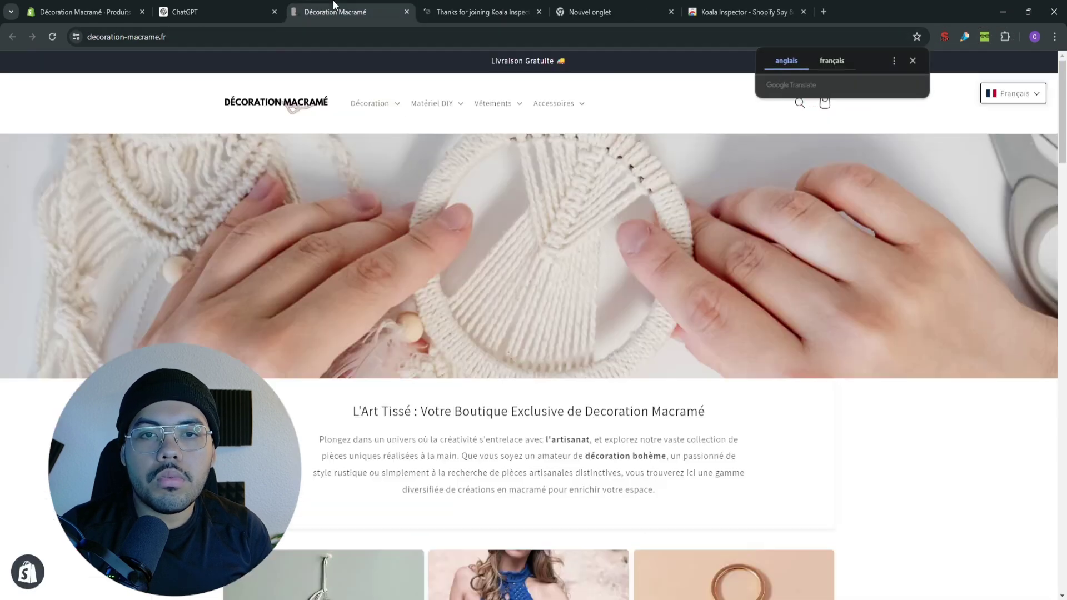
# Run Koala Inspector on decoration-macrame.fr, reloading the page, and show the store's product statistics.
pyautogui.click(985, 38)
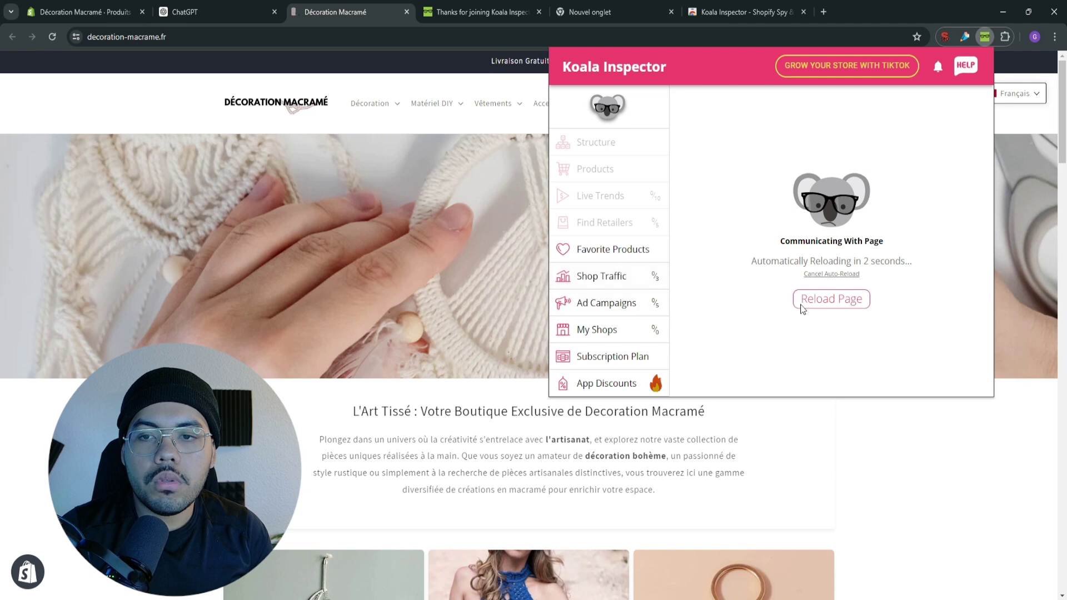
pyautogui.click(828, 300)
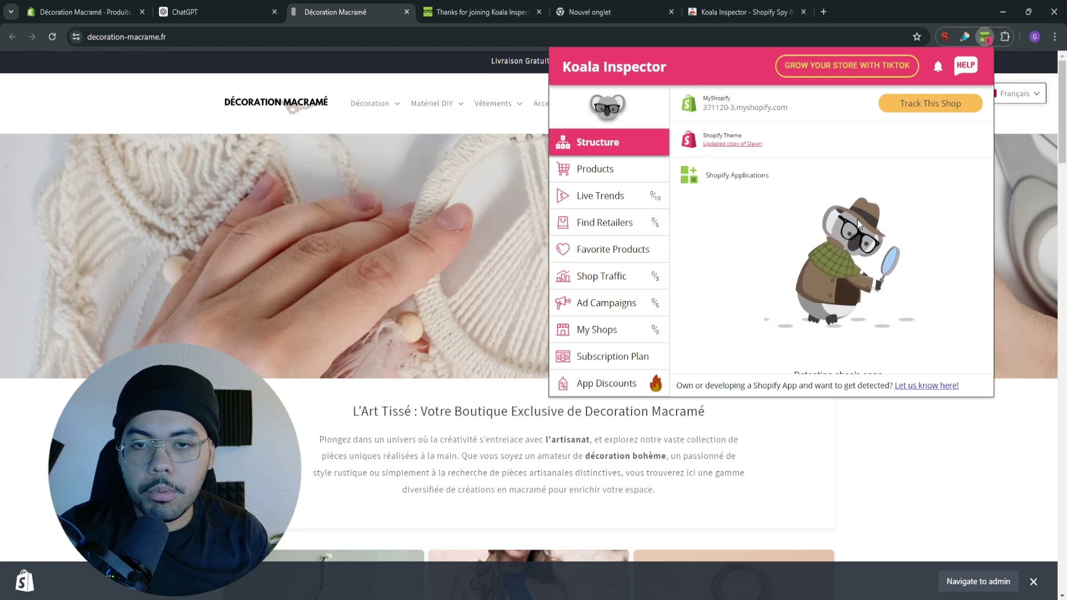
pyautogui.click(634, 176)
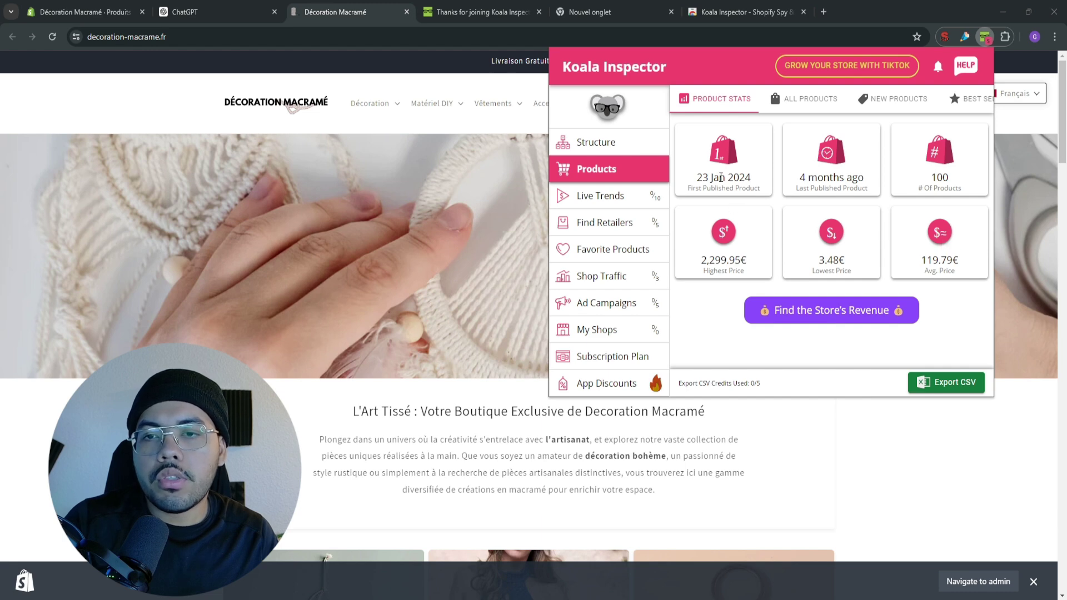
pyautogui.tripleClick(721, 177)
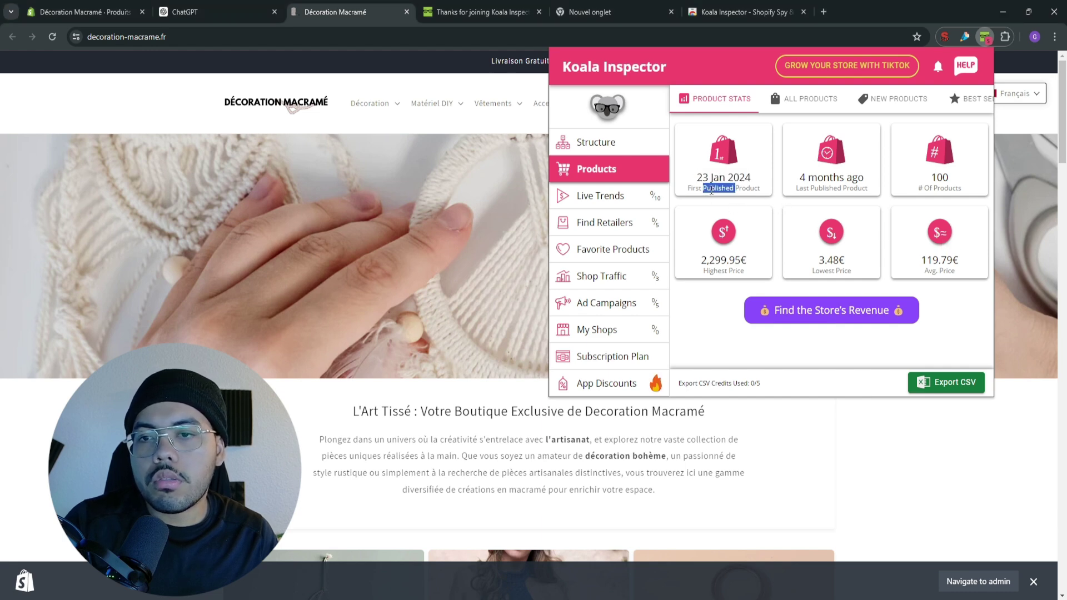
# Look through the store's lists of all products, new products and best sellers in Koala Inspector.
pyautogui.click(811, 101)
pyautogui.scroll(-1, 862, 238)
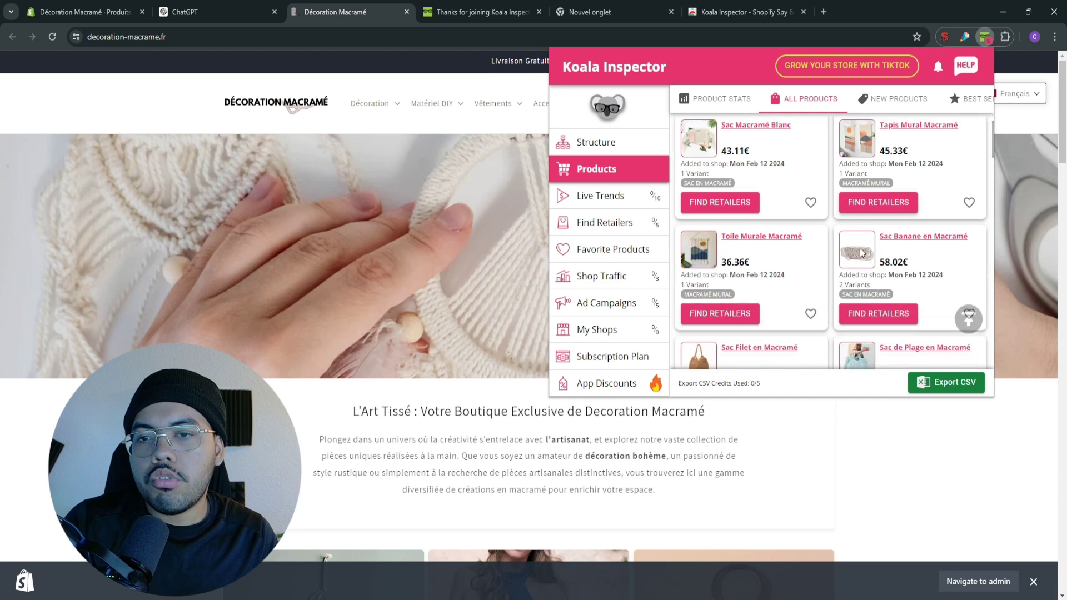
pyautogui.scroll(1, 861, 238)
pyautogui.click(896, 99)
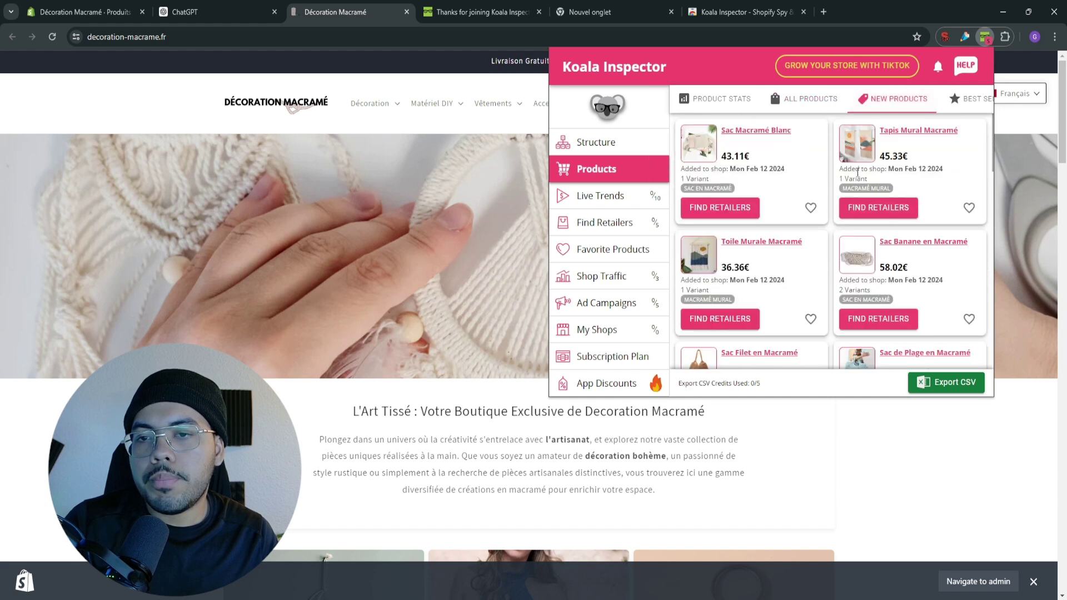
pyautogui.click(971, 100)
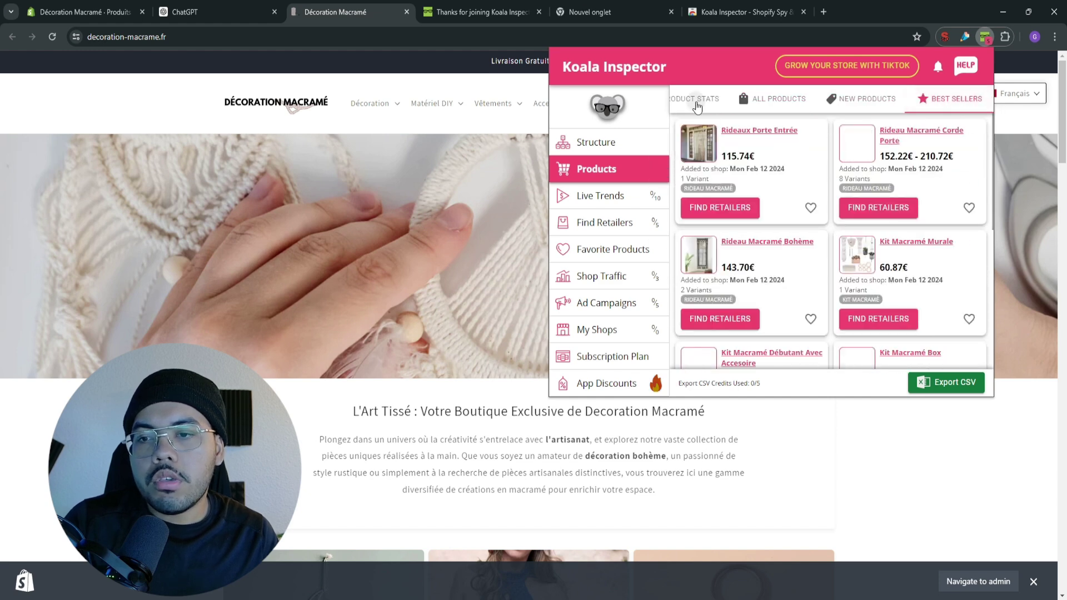
# Return to the product statistics, export the store's products as a CSV file and dismiss Koala Inspector.
pyautogui.click(693, 101)
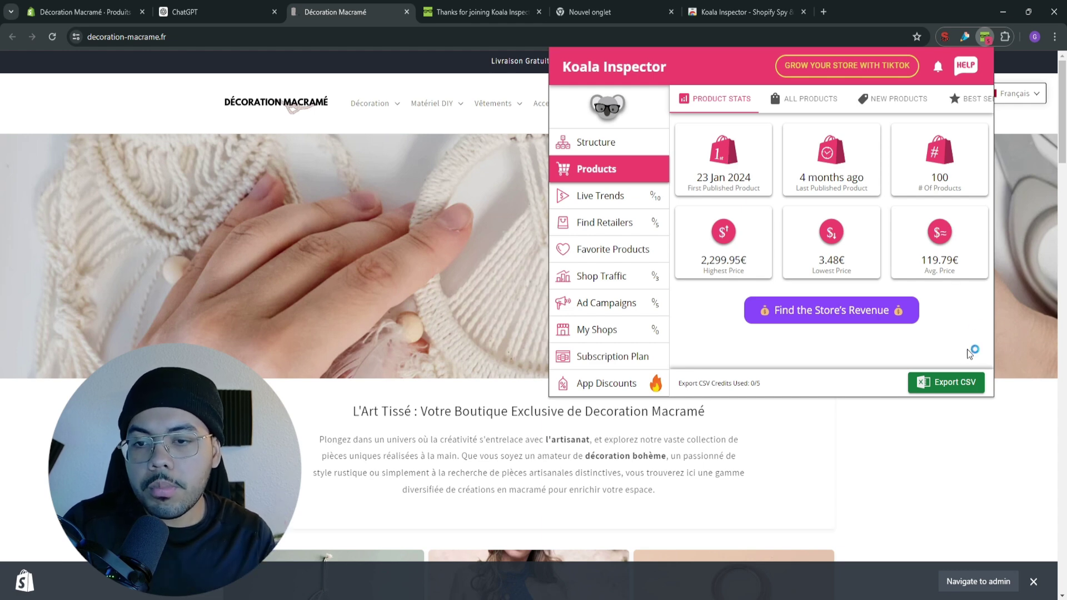
pyautogui.click(954, 392)
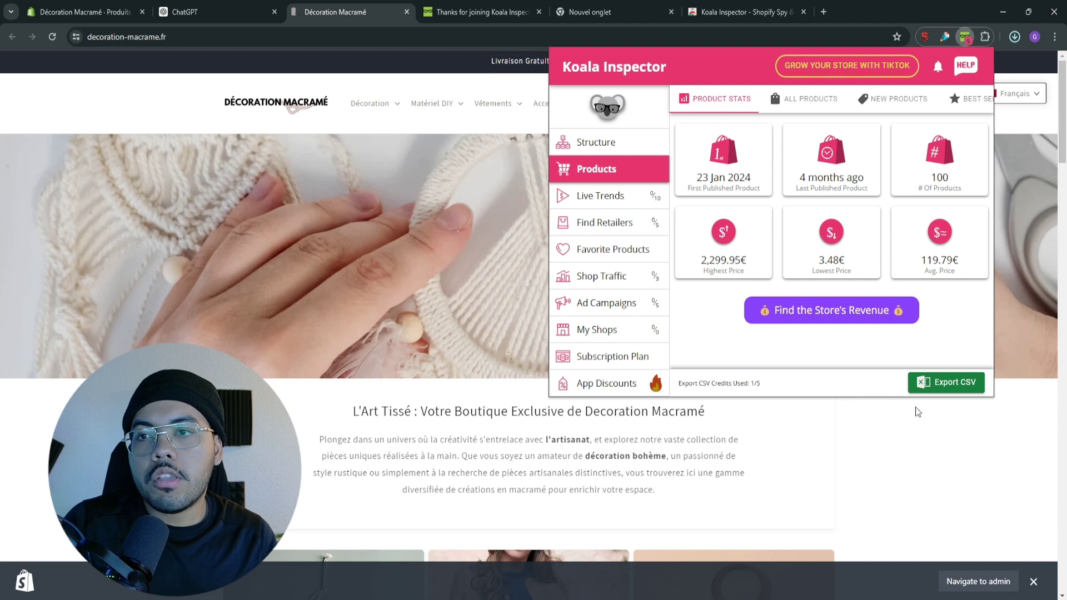
pyautogui.click(964, 412)
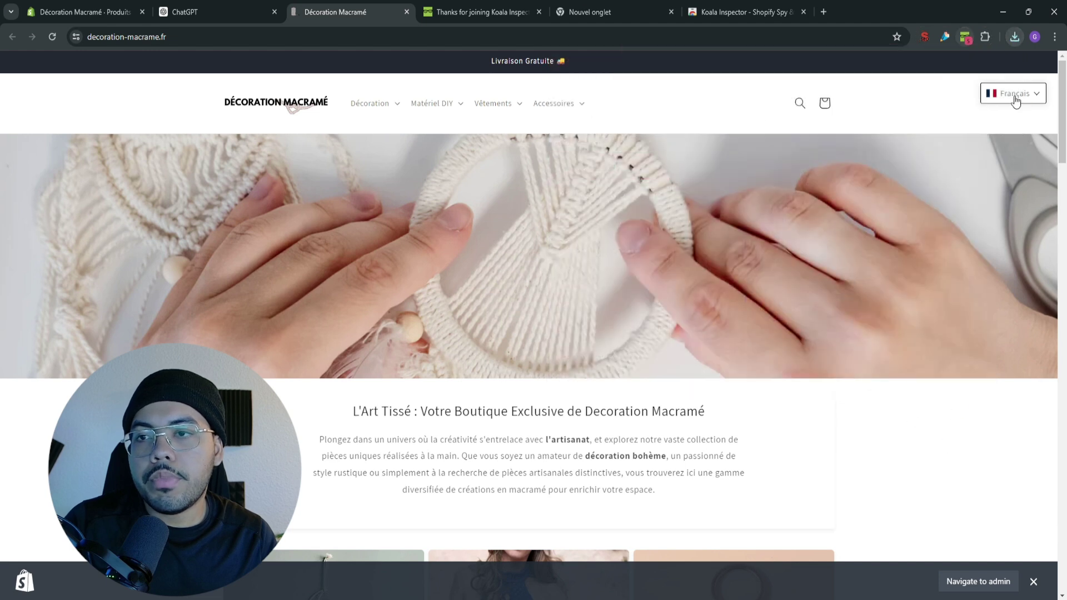
# Reopen Koala Inspector to review the store's product statistics, including the CSV export credits, and close it.
pyautogui.click(965, 38)
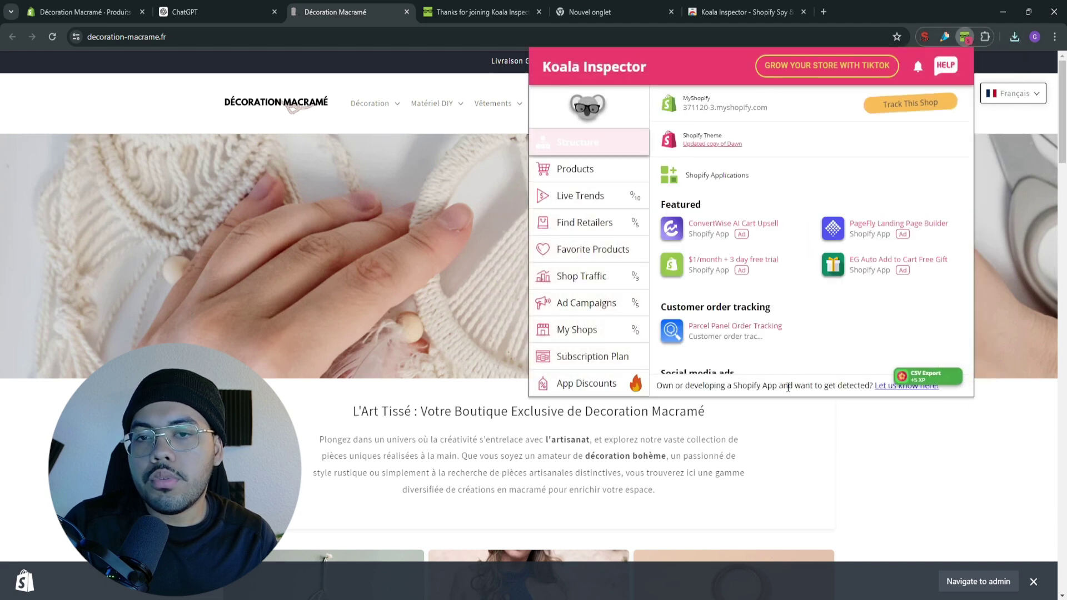
pyautogui.click(624, 174)
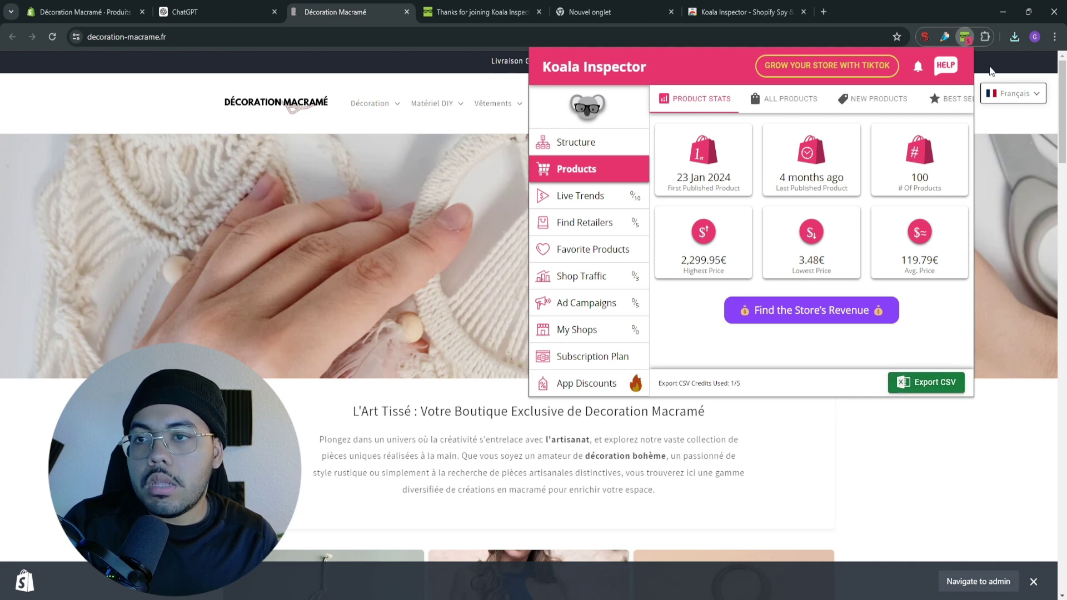
pyautogui.click(989, 69)
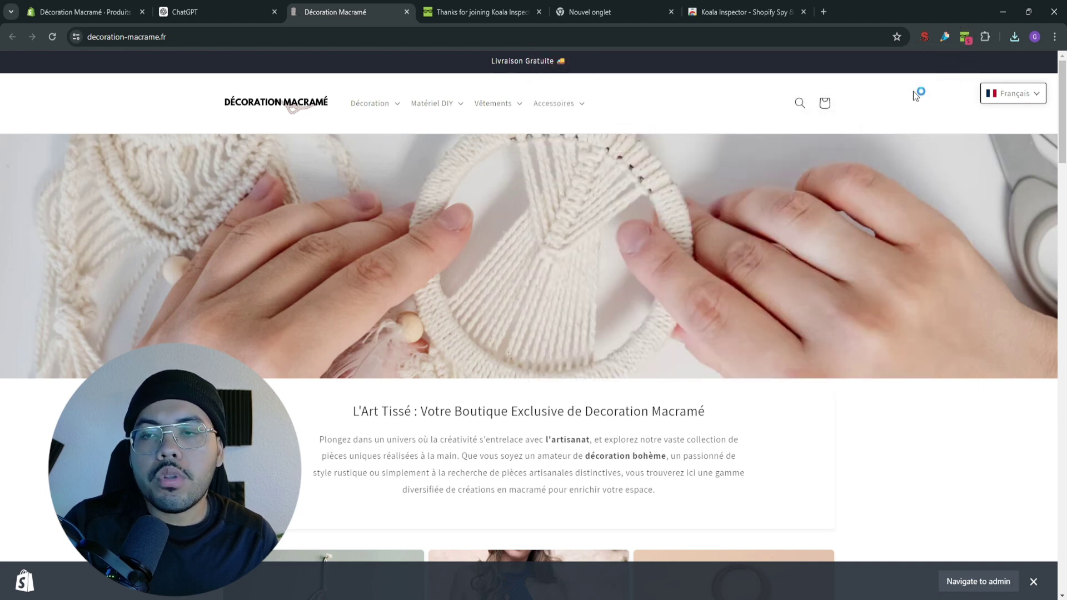
# Open the exported allProducts CSV from Google Drive in Google Sheets.
pyautogui.click(664, 15)
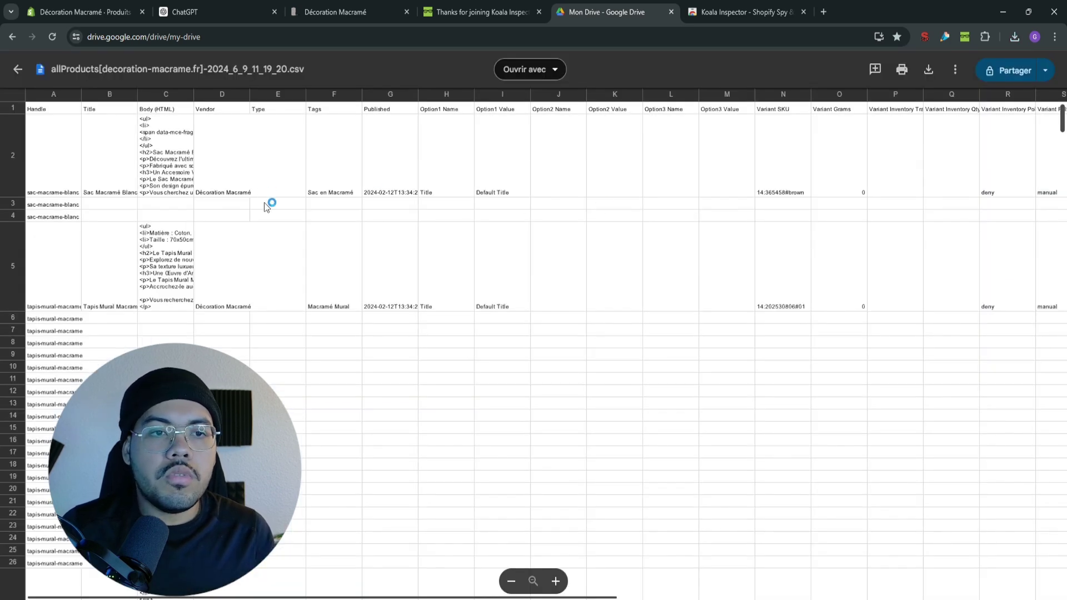
pyautogui.click(484, 10)
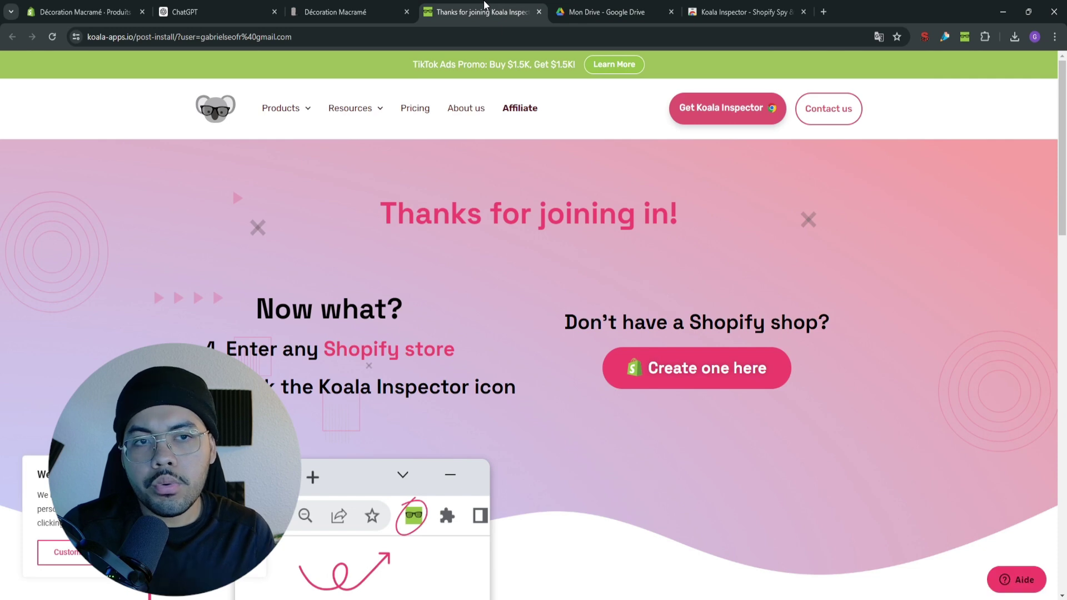
pyautogui.click(598, 16)
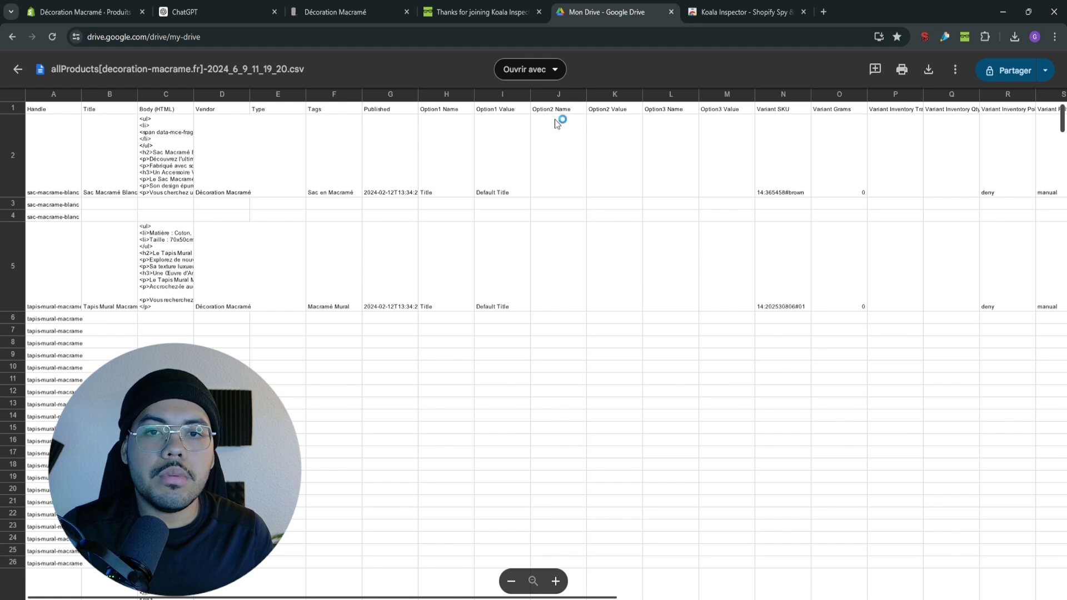
pyautogui.click(514, 71)
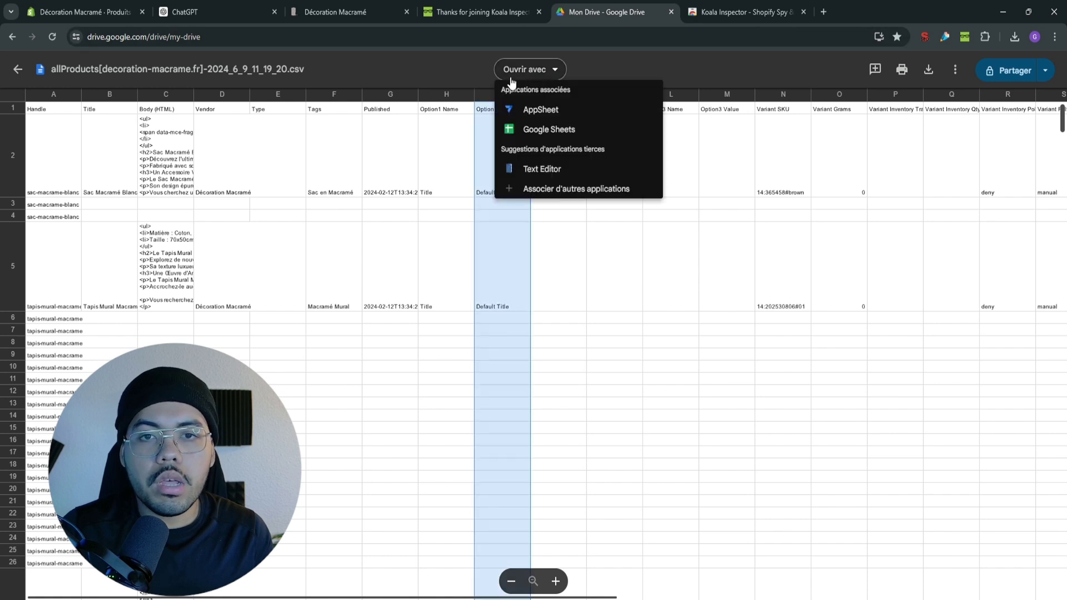
pyautogui.click(560, 129)
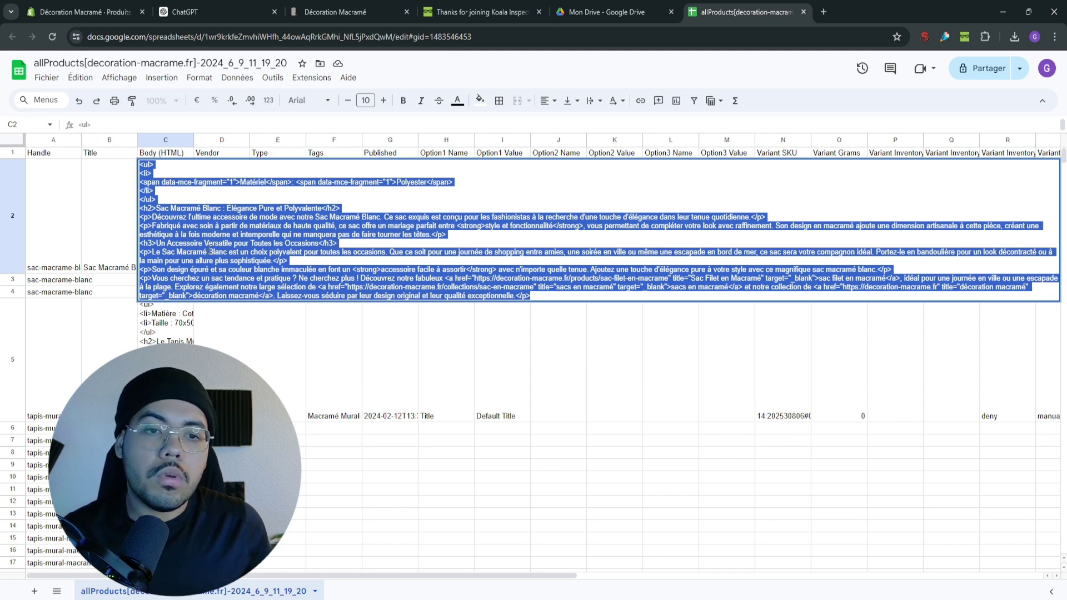
# Switch to ChatGPT and paste the HTML description of Sac Macramé Blanc from cell C2 into the message.
pyautogui.click(280, 8)
pyautogui.click(384, 556)
pyautogui.hotkey('ctrl', 'v')
pyautogui.scroll(10, 378, 500)
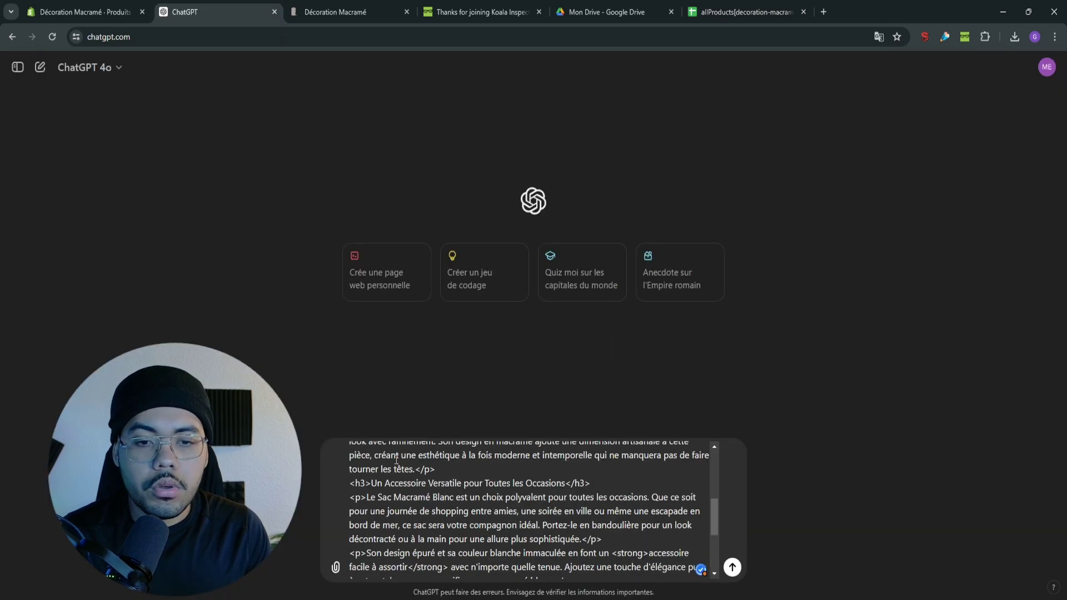
# Put "récris moi cette description :" and a blank line before the pasted HTML and send the prompt.
pyautogui.click(352, 453)
pyautogui.write('récris ')
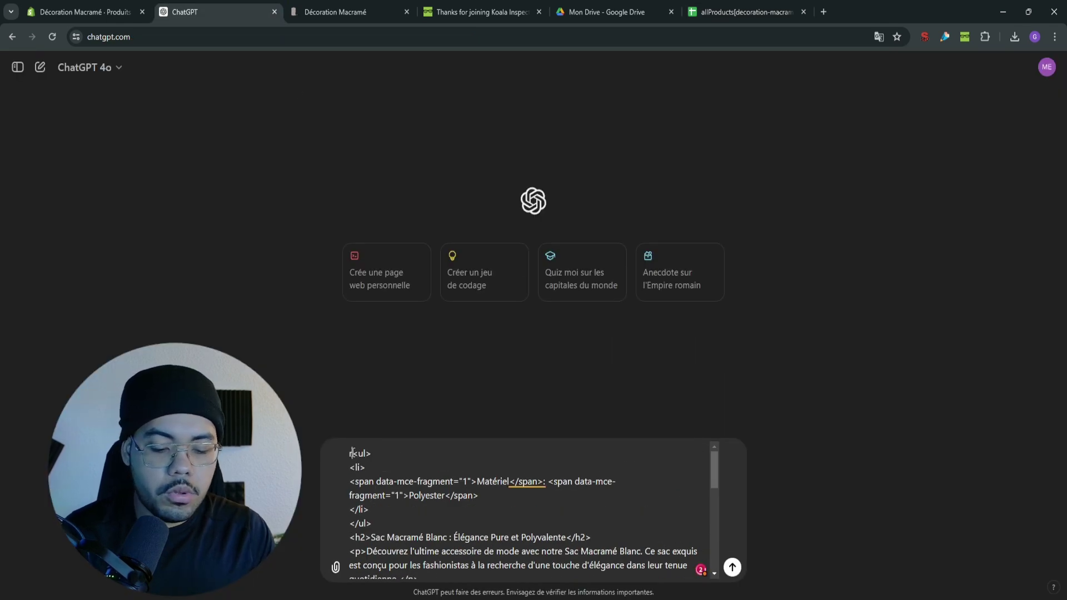
pyautogui.write('moi cette')
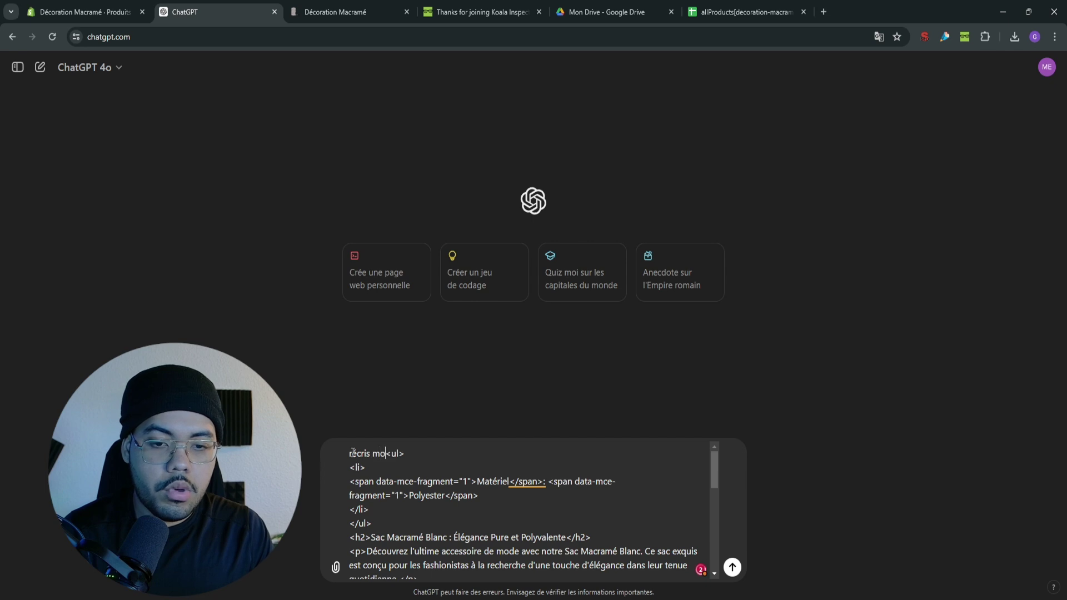
pyautogui.write(' descri')
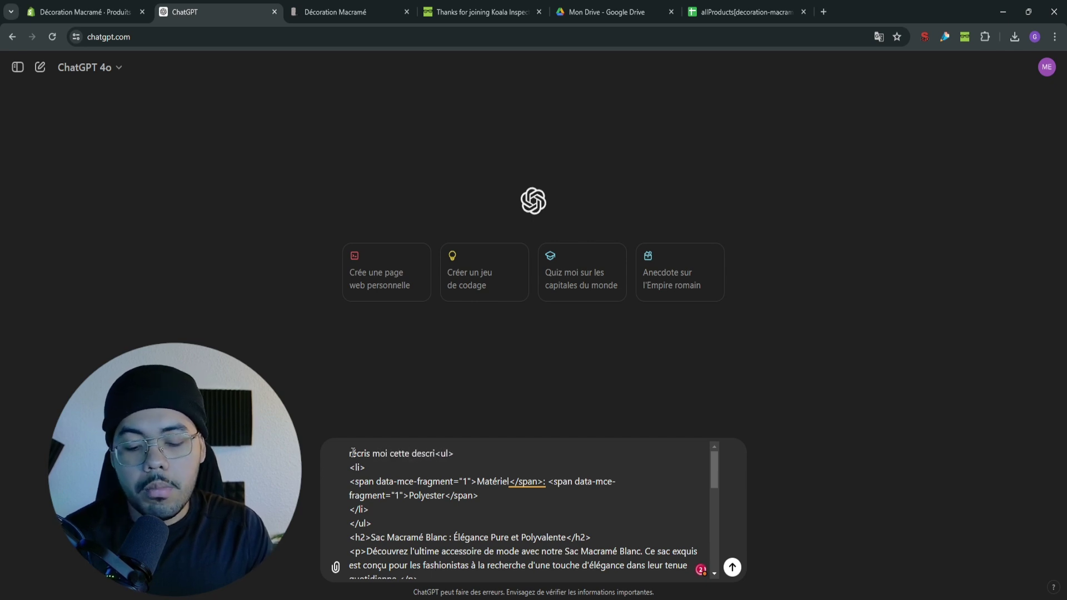
pyautogui.write('ption')
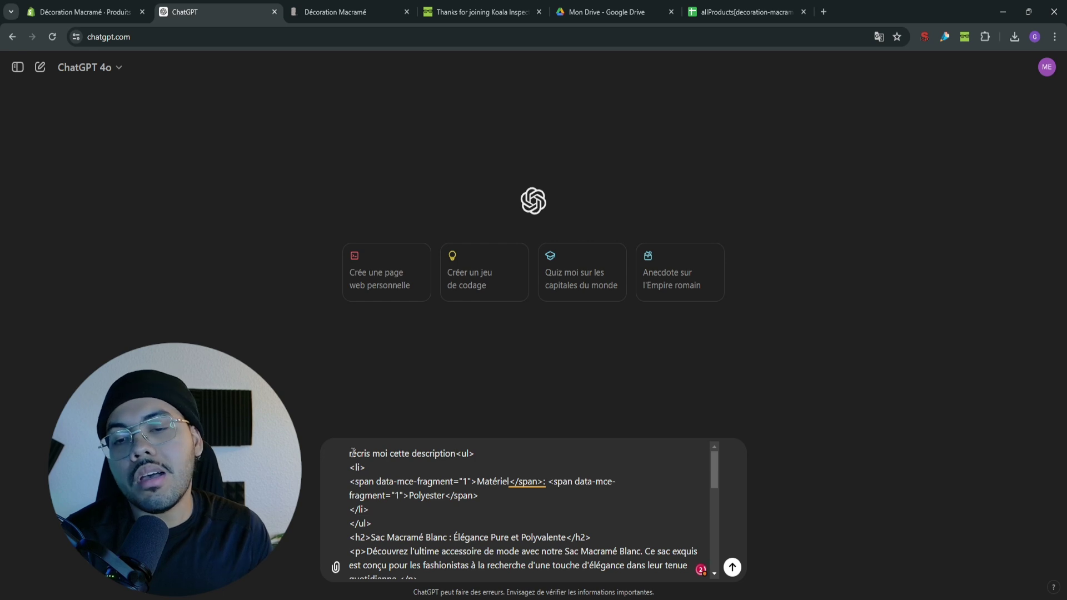
pyautogui.write(' :')
pyautogui.hotkey('shift', 'Return')
pyautogui.hotkey('shift', 'Return')
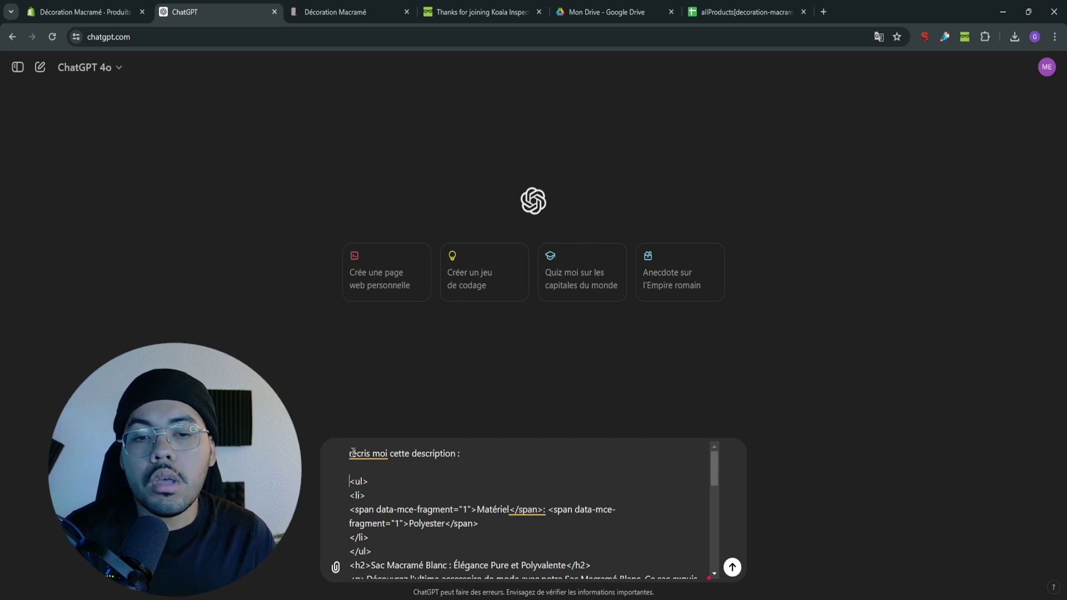
pyautogui.press('Return')
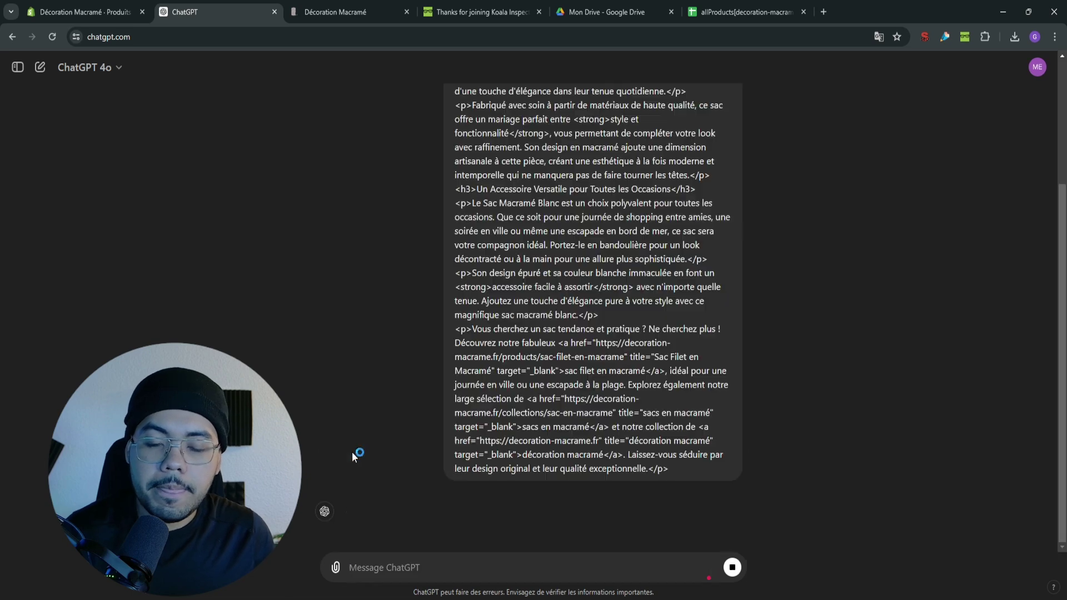
# Compare the rewritten description with the original and highlight the store link on "décoration macramé" in the original.
pyautogui.scroll(3, 382, 345)
pyautogui.scroll(-5, 381, 345)
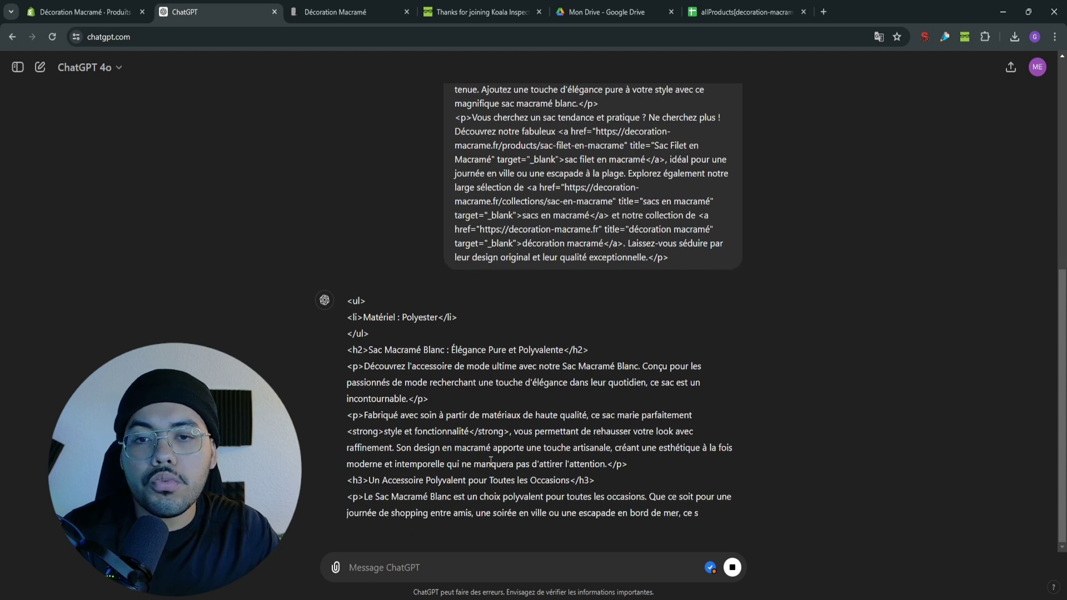
pyautogui.scroll(2, 627, 323)
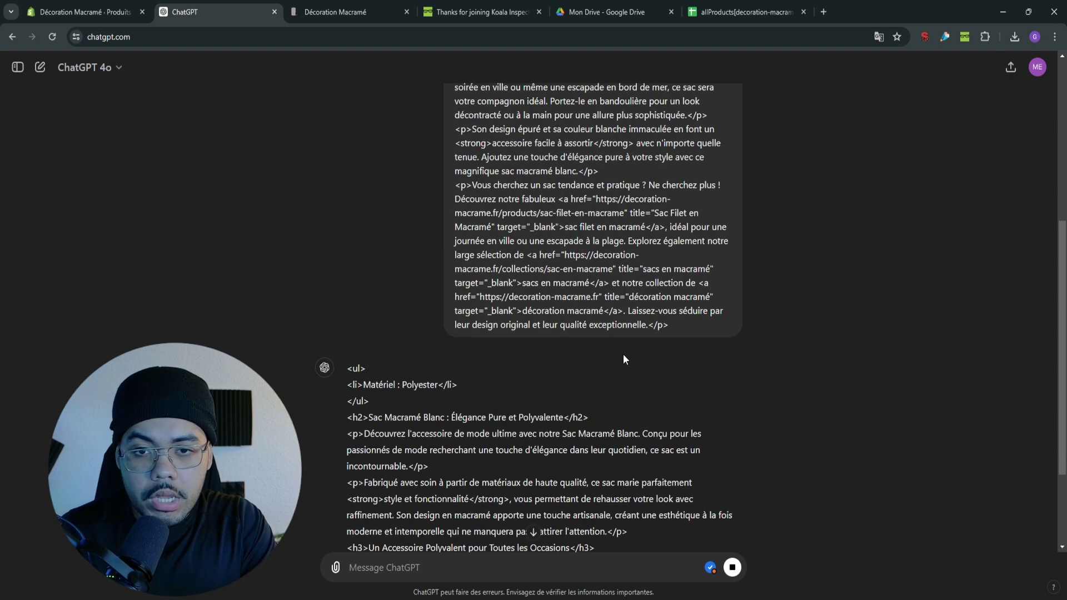
pyautogui.moveTo(486, 297); pyautogui.dragTo(600, 308)
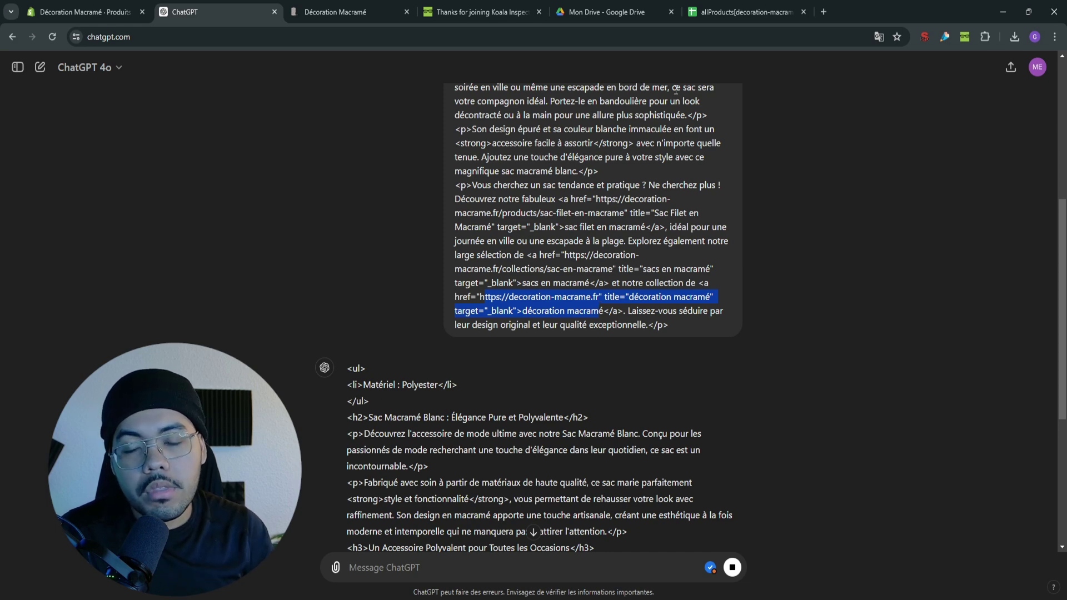
# Return to the product spreadsheet and select the Vendor cell of the Tapis Mural Macramé product, D5.
pyautogui.click(734, 10)
pyautogui.click(222, 332)
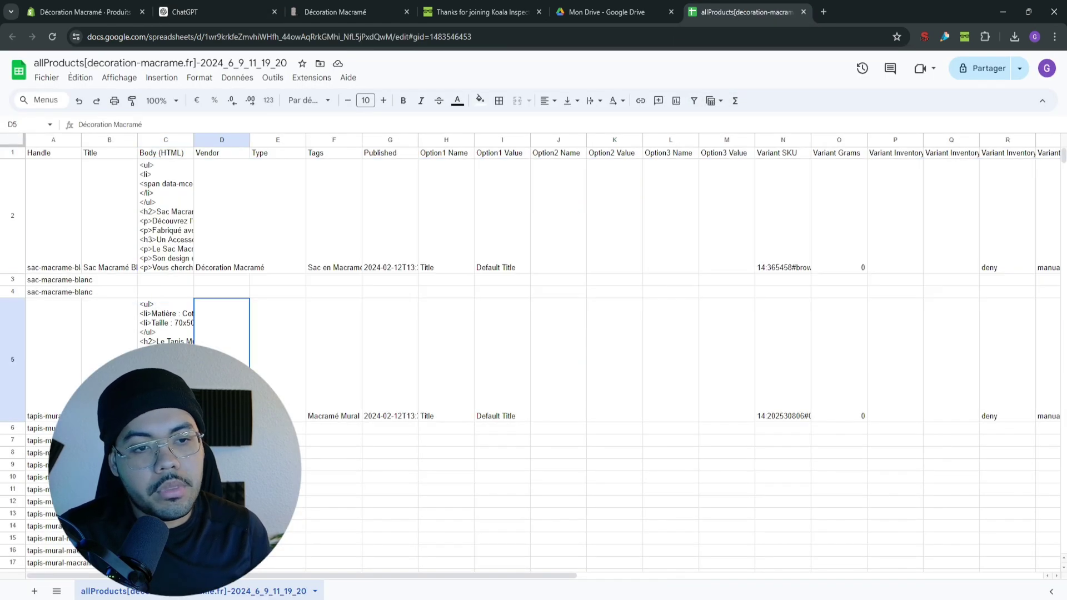
pyautogui.scroll(-8, 222, 331)
pyautogui.scroll(5, 222, 331)
pyautogui.scroll(3, 222, 331)
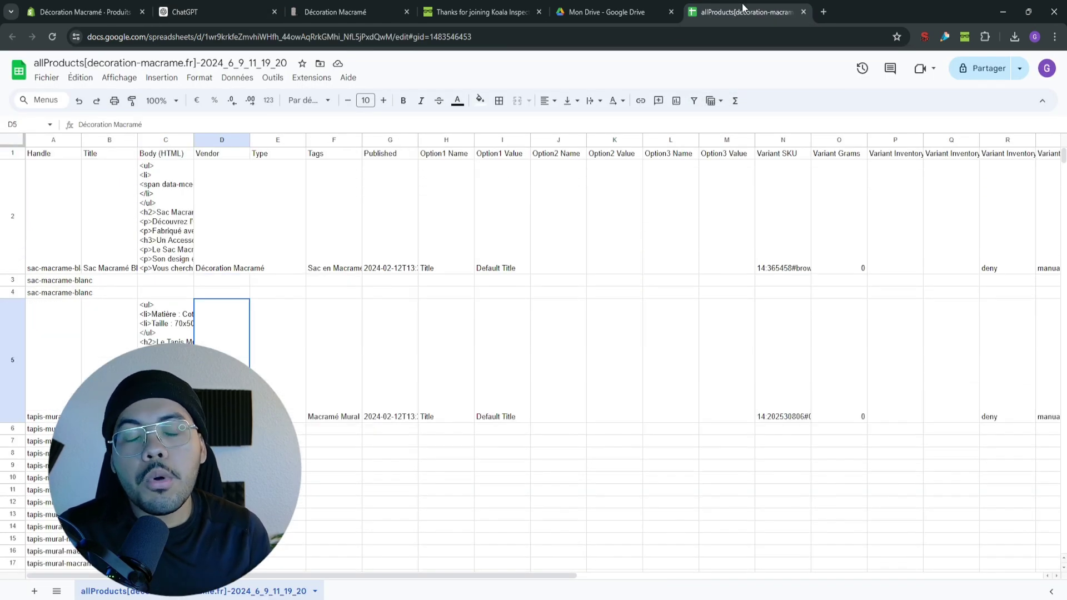
# Switch to the Décoration Macramé storefront and open the Macramé Mural Artisanal product from the Meilleures ventes section.
pyautogui.click(326, 5)
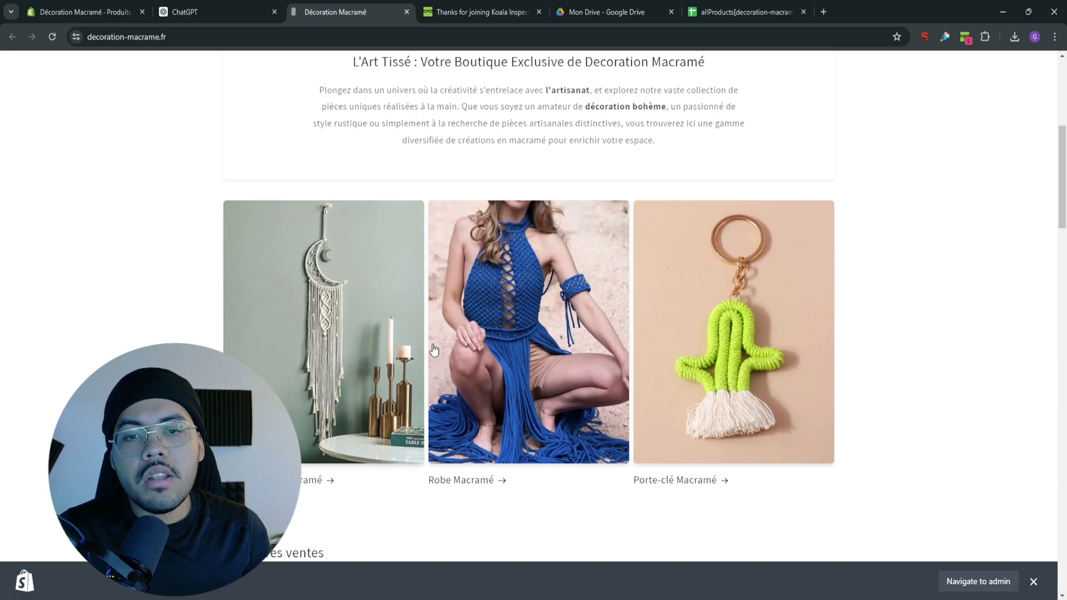
pyautogui.scroll(-9, 432, 353)
pyautogui.scroll(3, 493, 321)
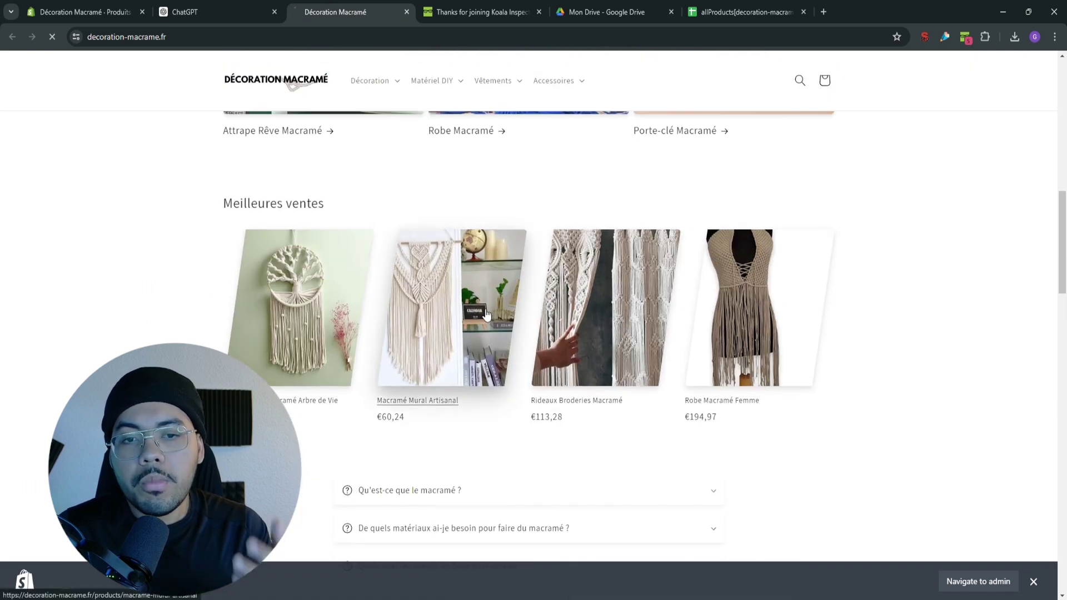
pyautogui.click(493, 322)
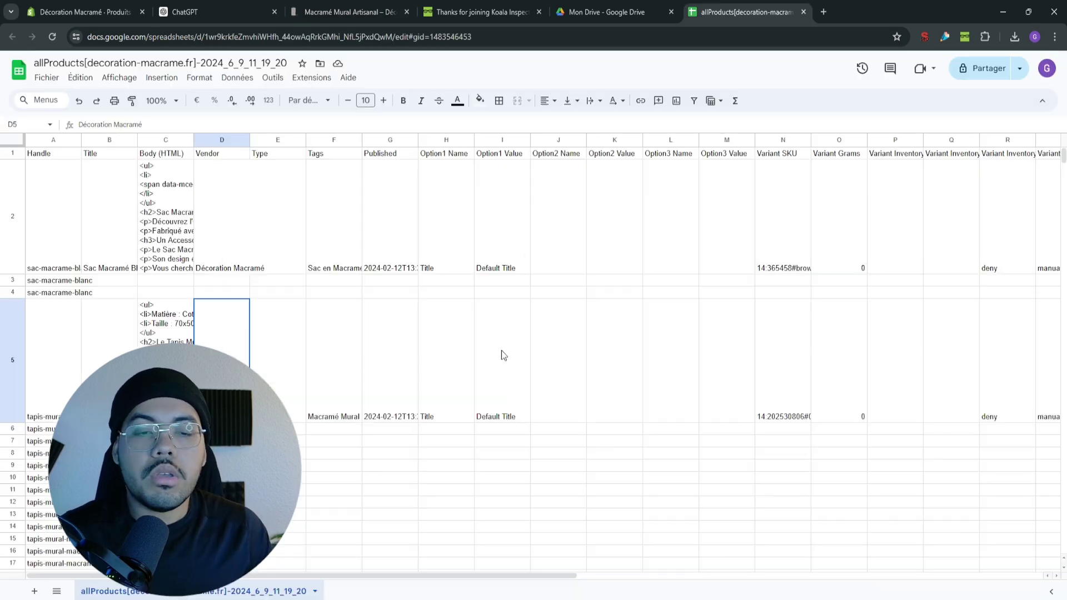
# Return to the product spreadsheet and look through the product rows down to the Robe Macramé entries and back up.
pyautogui.scroll(-20, 201, 344)
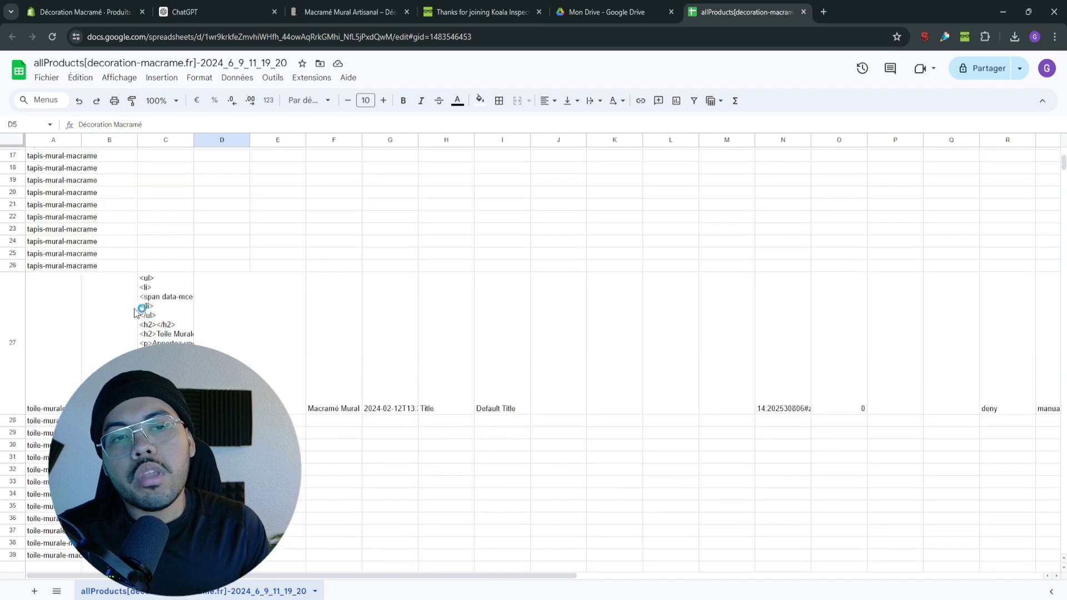
pyautogui.scroll(-15, 205, 331)
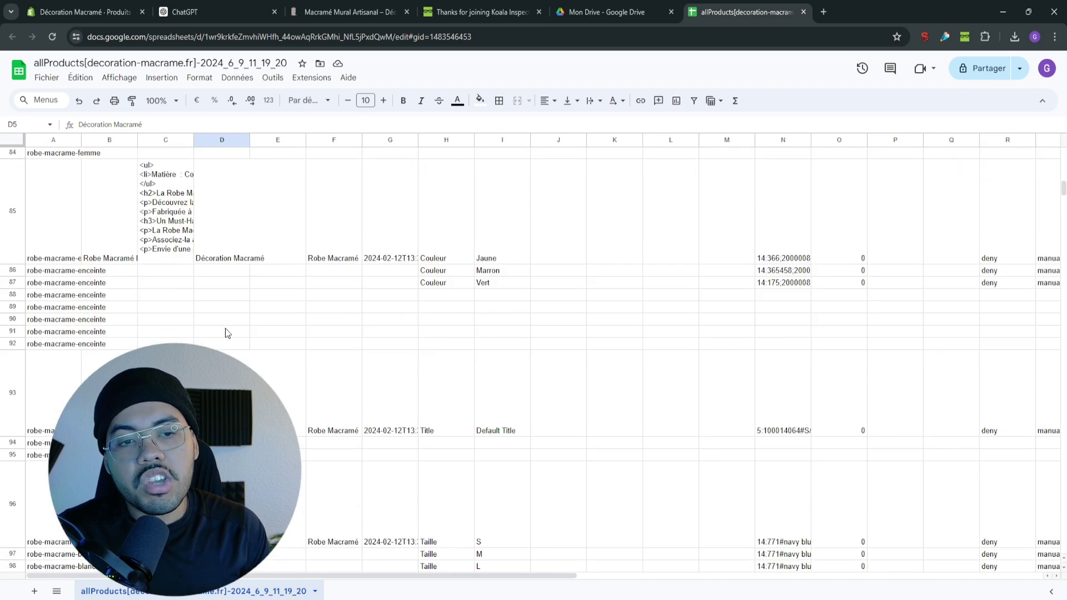
pyautogui.scroll(15, 215, 338)
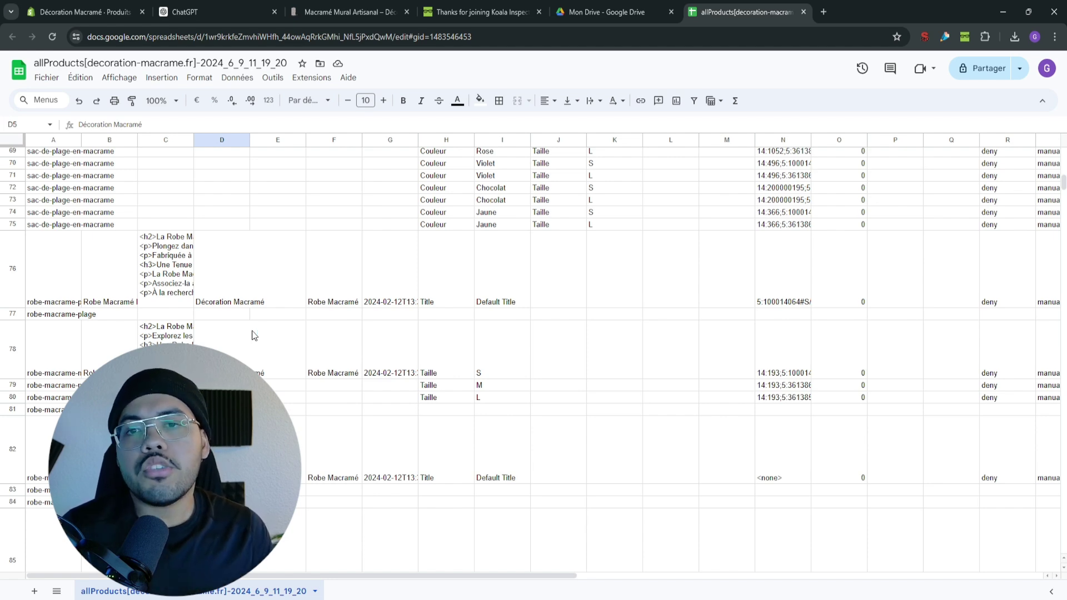
pyautogui.scroll(20, 252, 334)
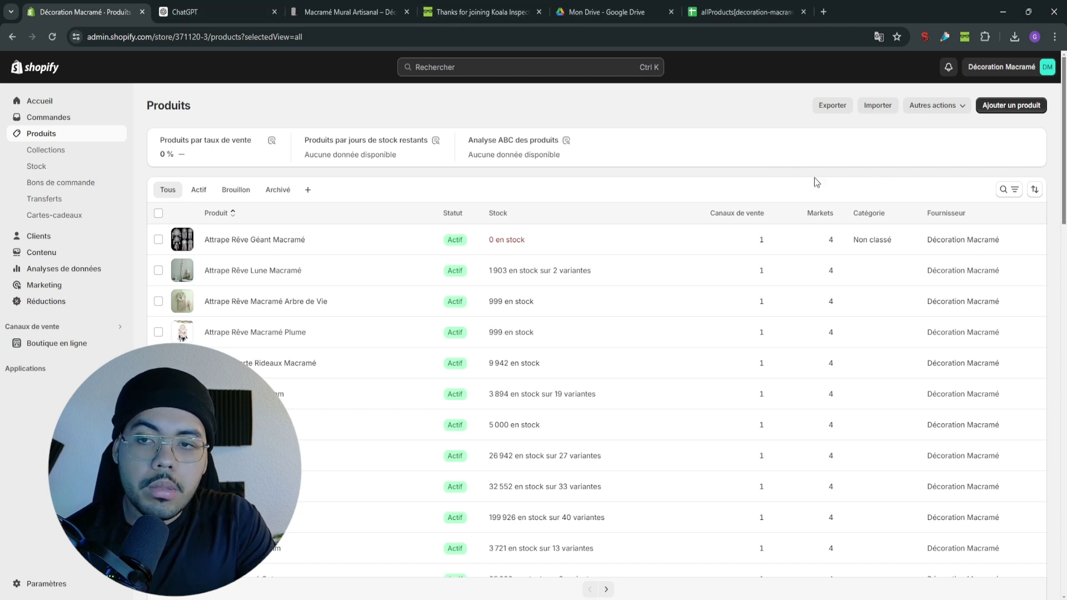
# Set up a Shopify product import with the allProducts[decoration-macrame.fr]-2024_6_9_11_19_20 CSV, replacing products with the same handle, and close it without importing.
pyautogui.click(882, 114)
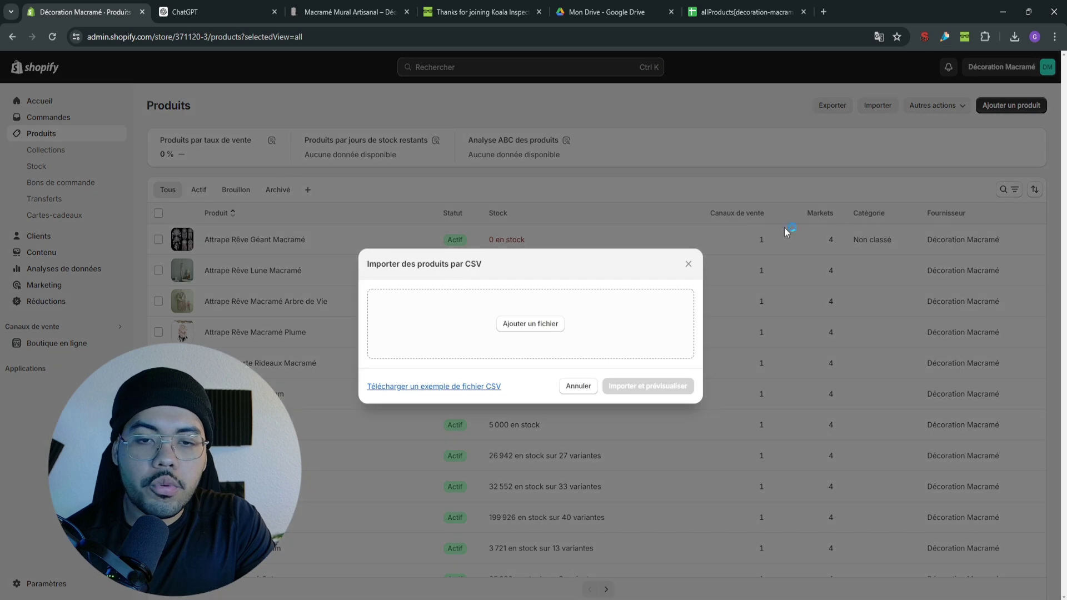
pyautogui.click(531, 322)
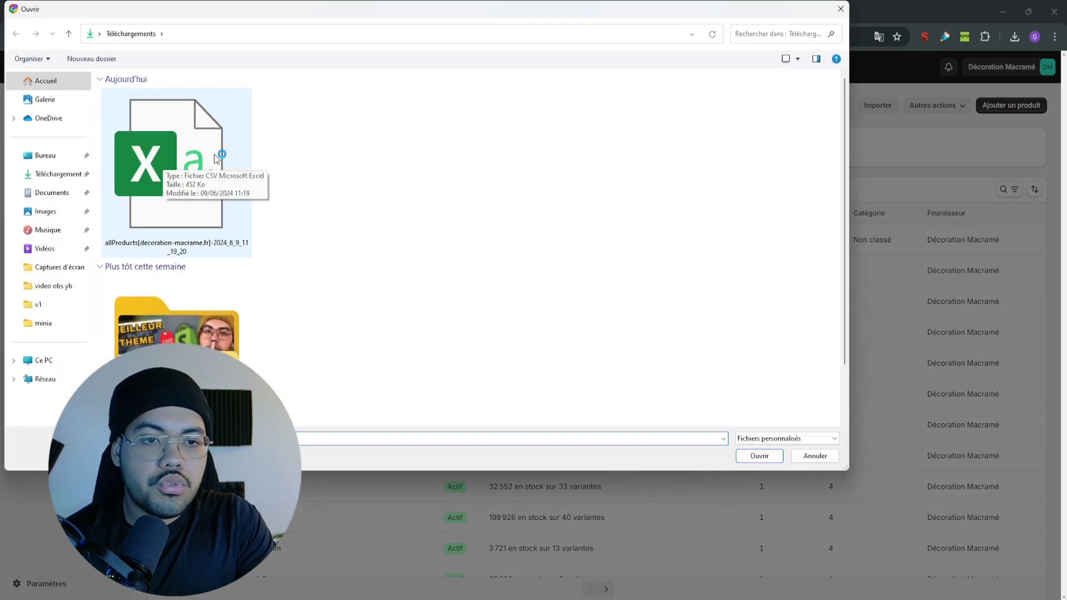
pyautogui.doubleClick(221, 192)
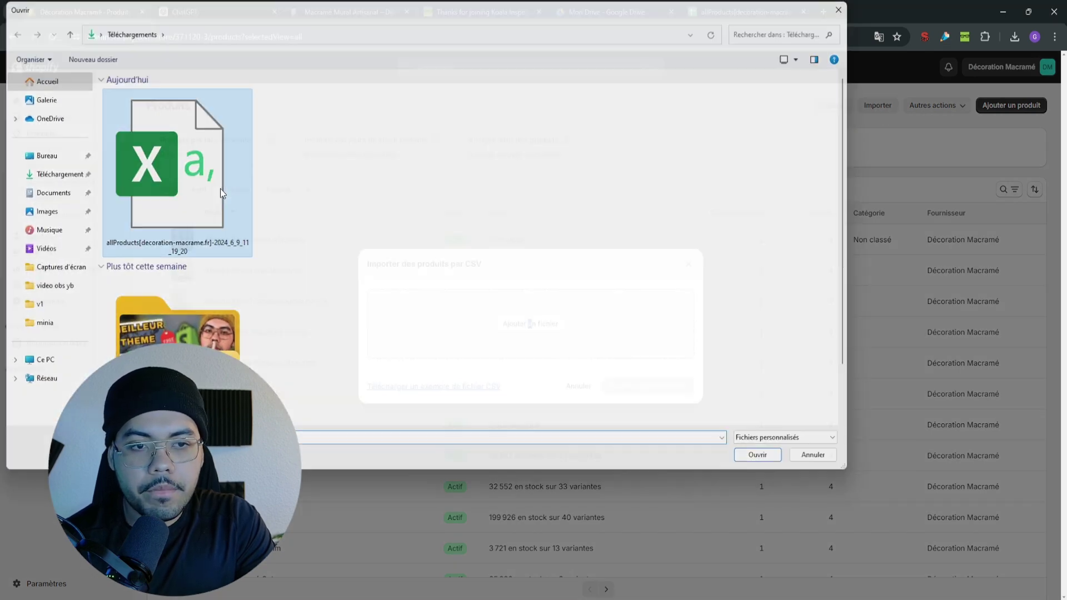
pyautogui.click(440, 345)
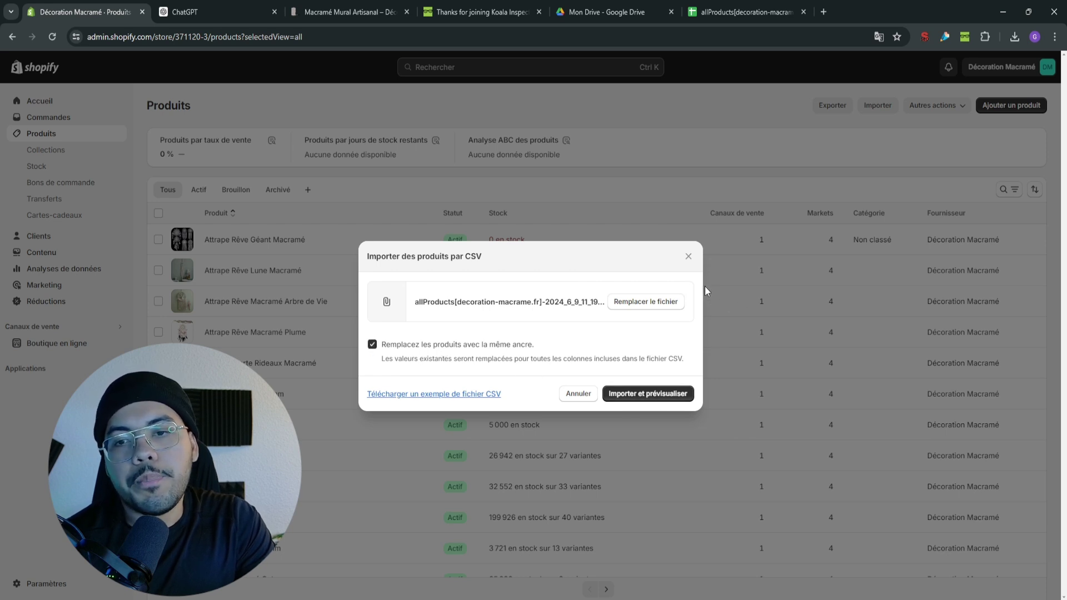
pyautogui.click(688, 257)
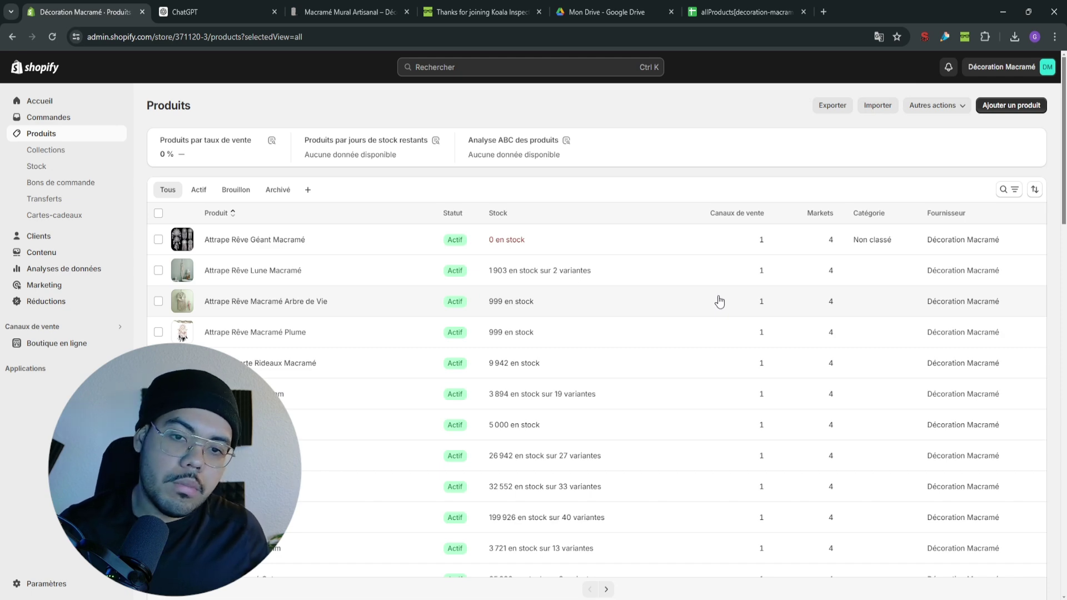
# Search Google for "copyfy" in a new browser tab and open the Copyfy website from the results.
pyautogui.click(517, 13)
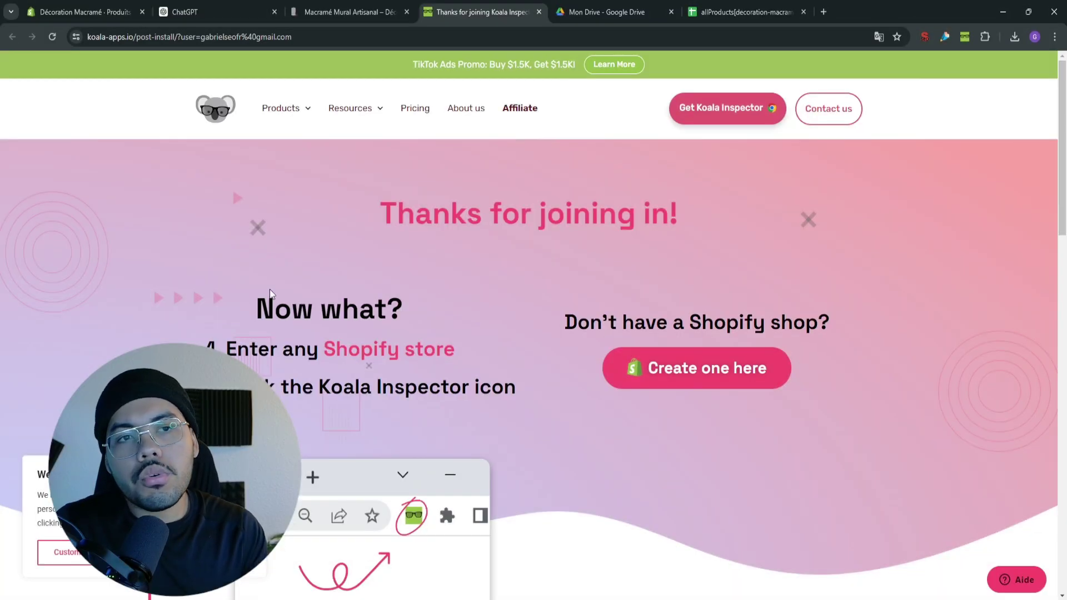
pyautogui.click(824, 12)
pyautogui.write('copyc')
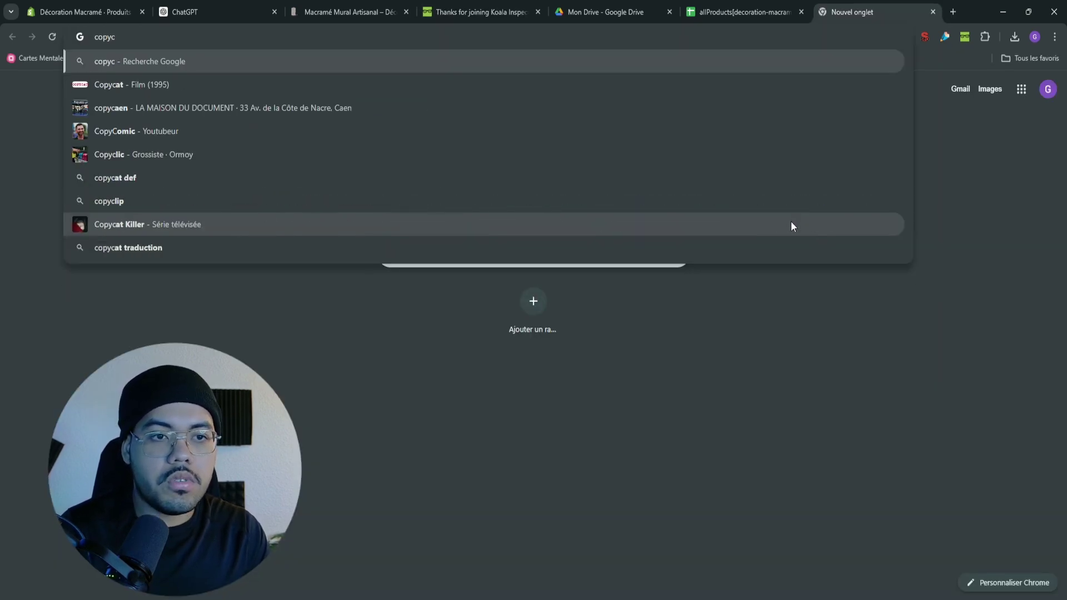
pyautogui.press('BackSpace')
pyautogui.write('p')
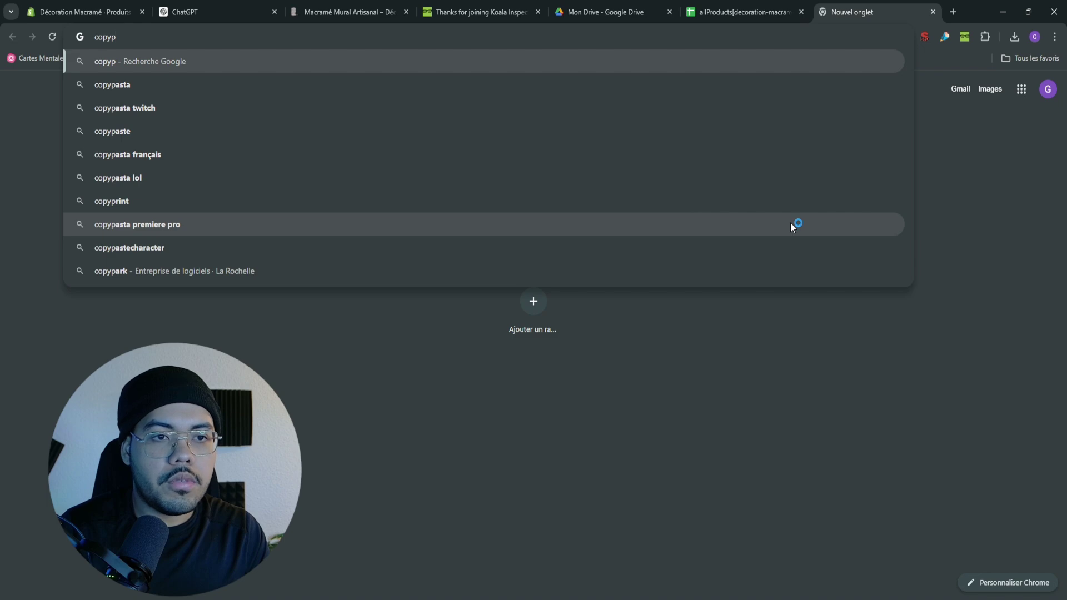
pyautogui.press('BackSpace')
pyautogui.write('fy')
pyautogui.press('Return')
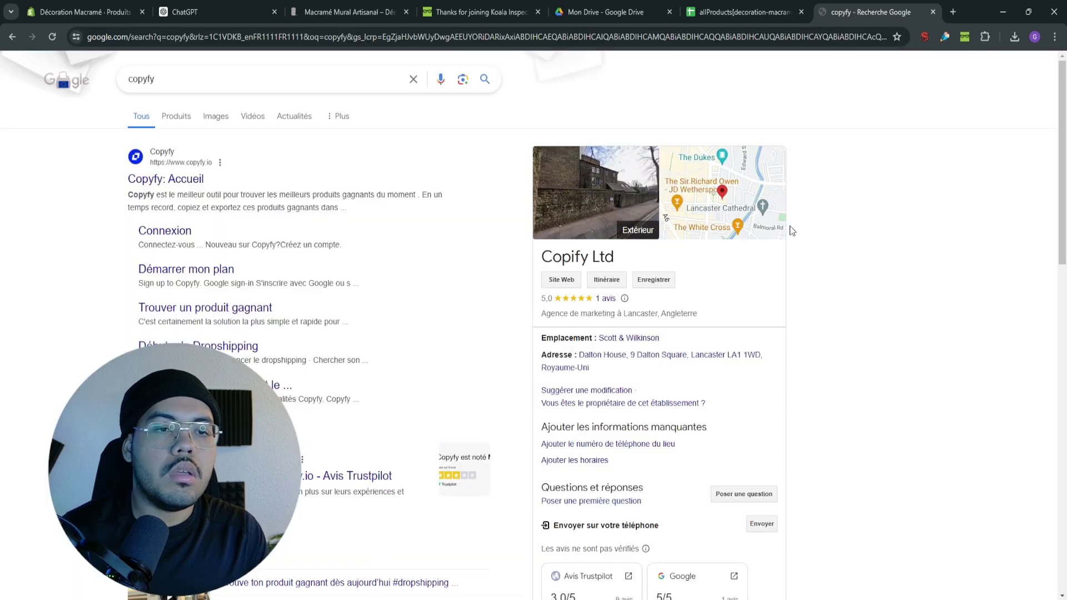
pyautogui.click(150, 166)
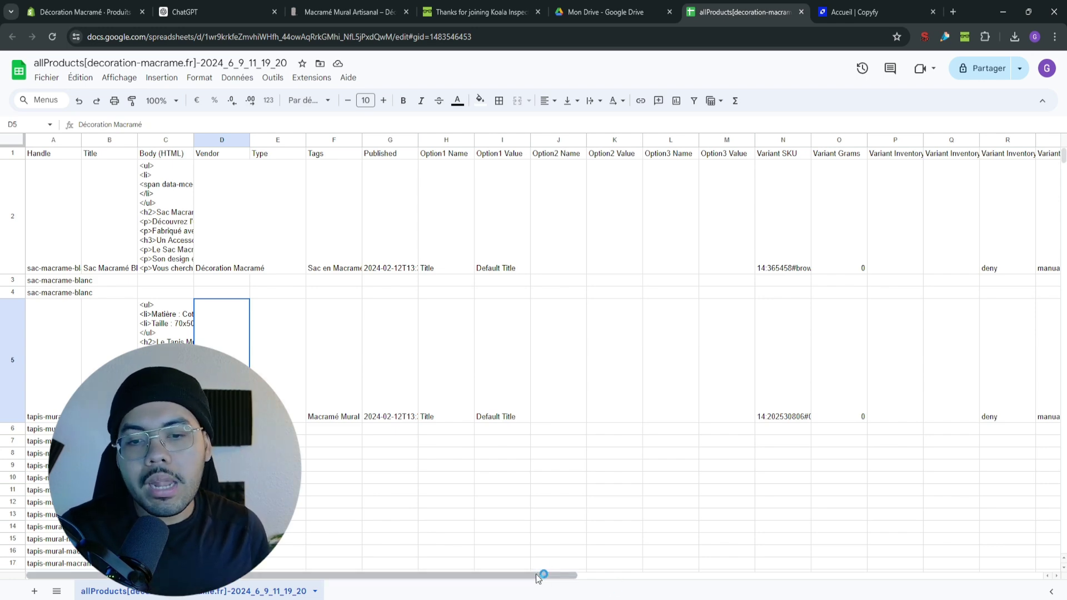
# Return to the product spreadsheet and select the Image Src cells Y2:Y5.
pyautogui.moveTo(543, 575); pyautogui.dragTo(863, 445)
pyautogui.moveTo(762, 262); pyautogui.dragTo(764, 334)
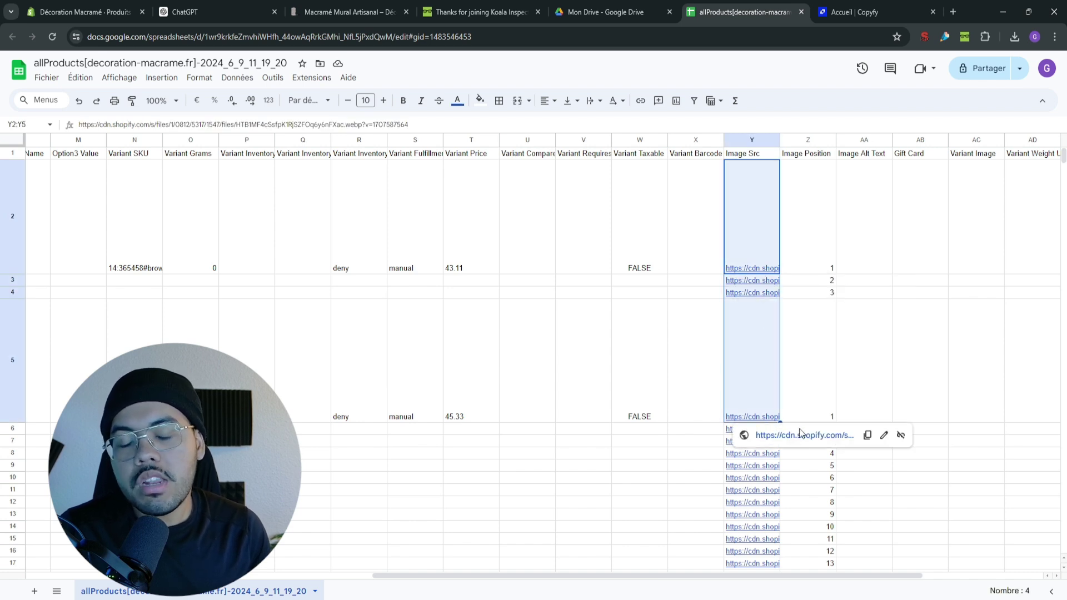